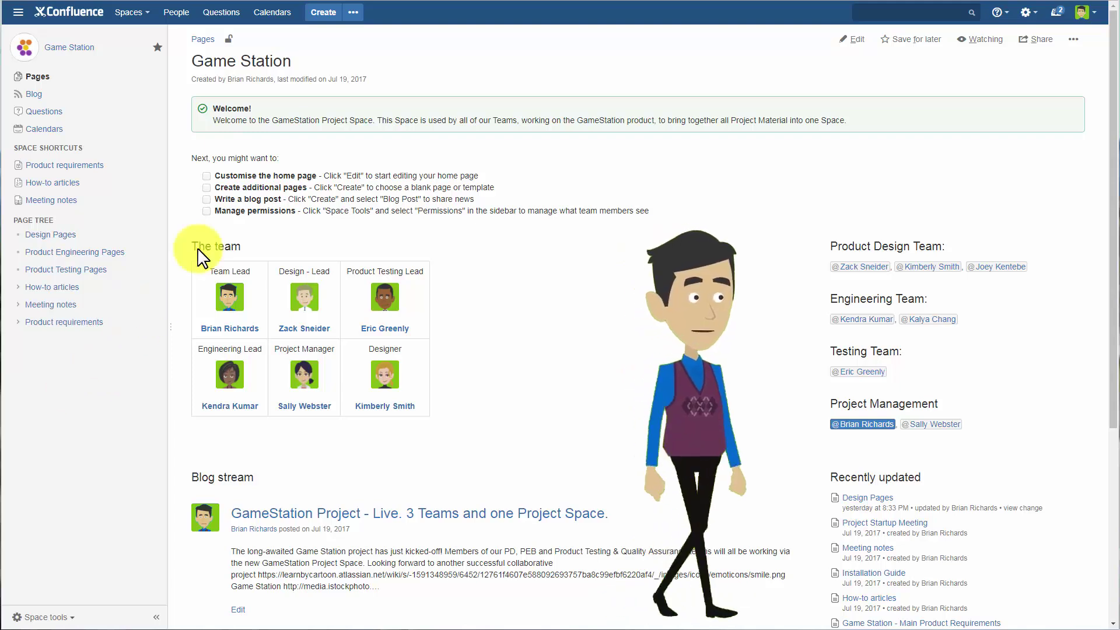
# Create a blank page under Design Pages in the Game Station space and title it "Design Plan"
pyautogui.click(354, 14)
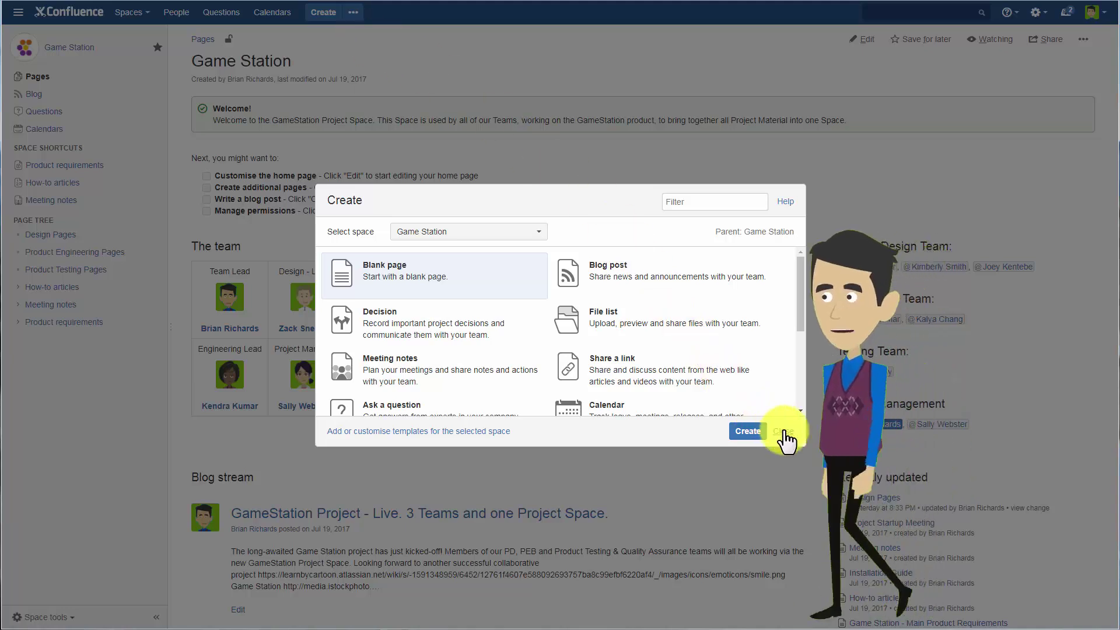
pyautogui.click(752, 432)
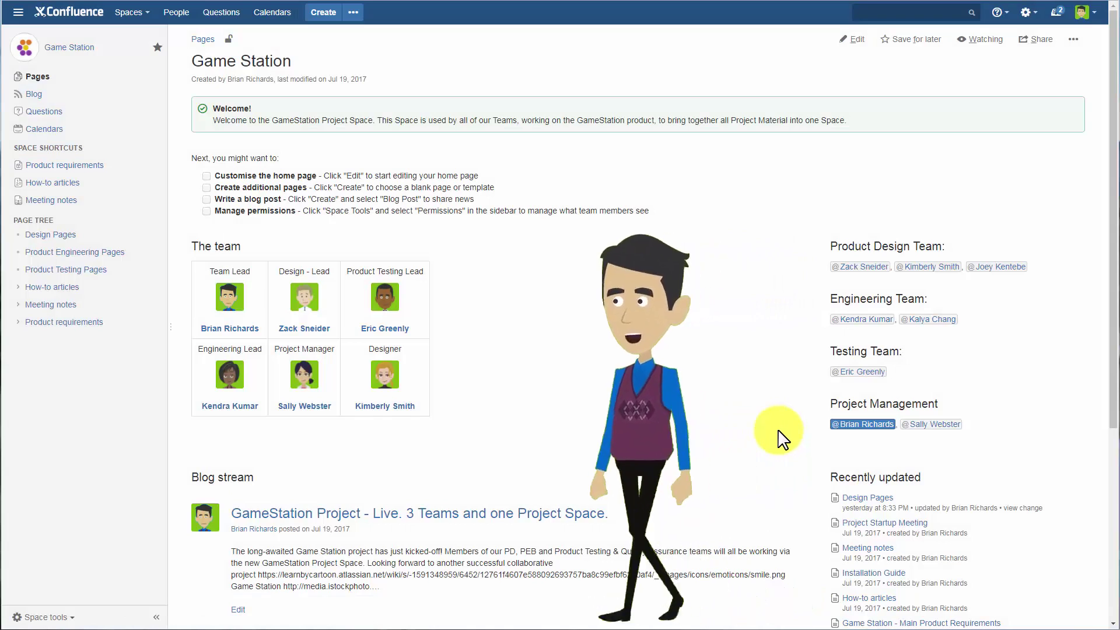
pyautogui.click(54, 235)
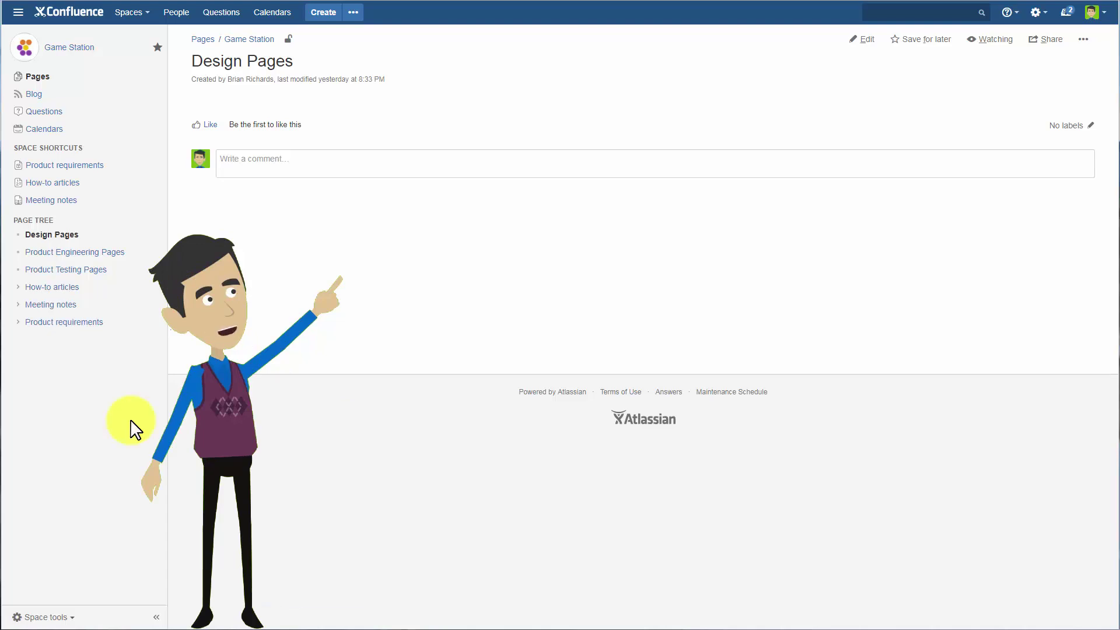
pyautogui.click(328, 15)
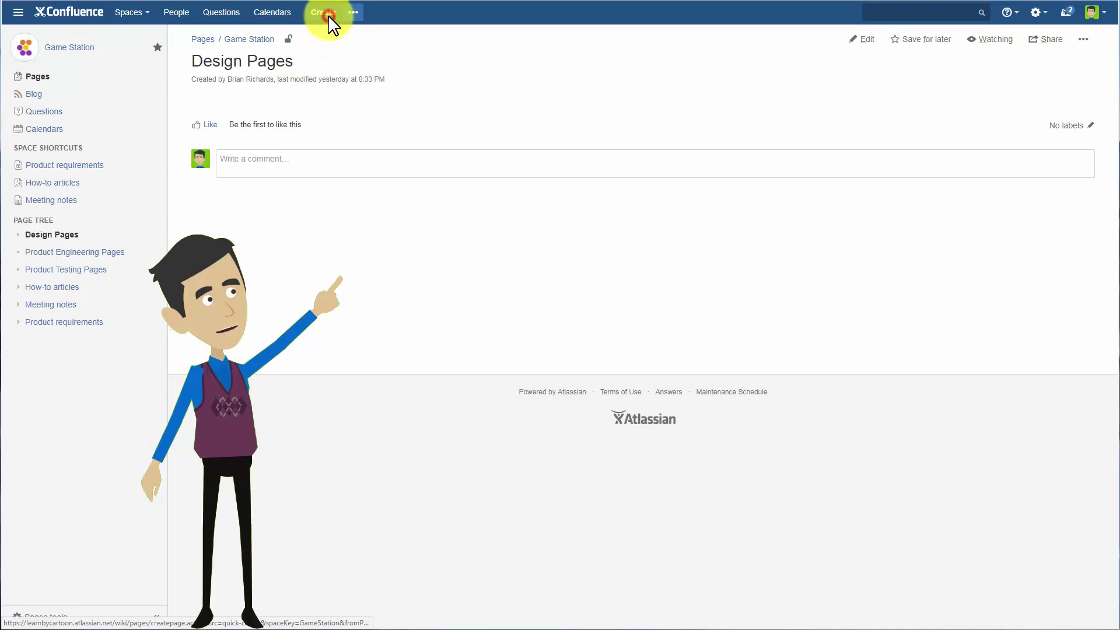
pyautogui.write('D')
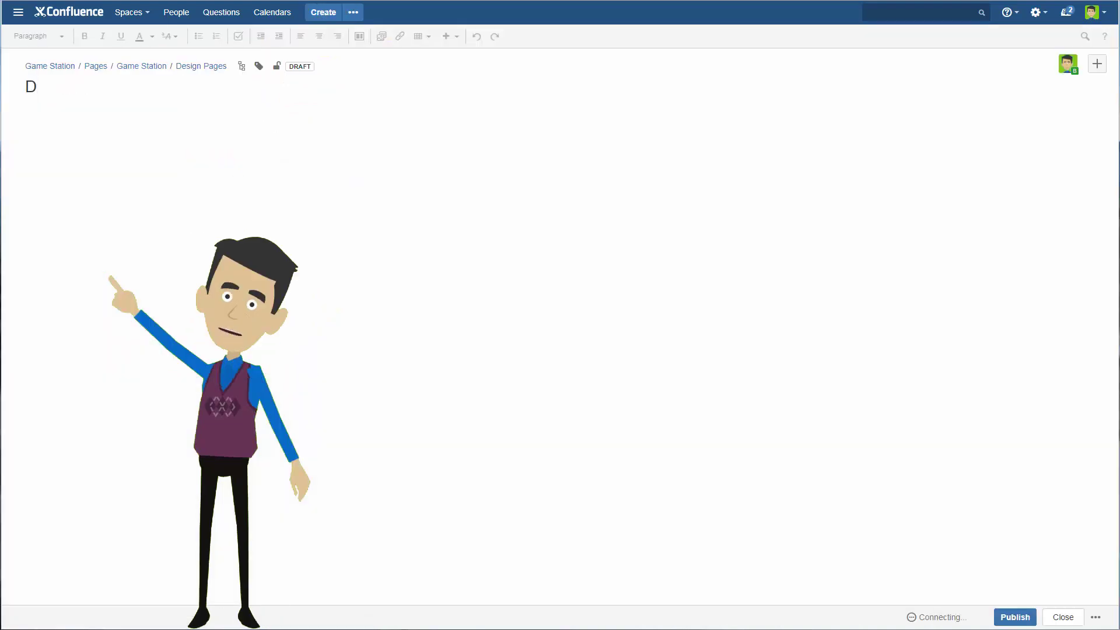
pyautogui.write('esign Plan')
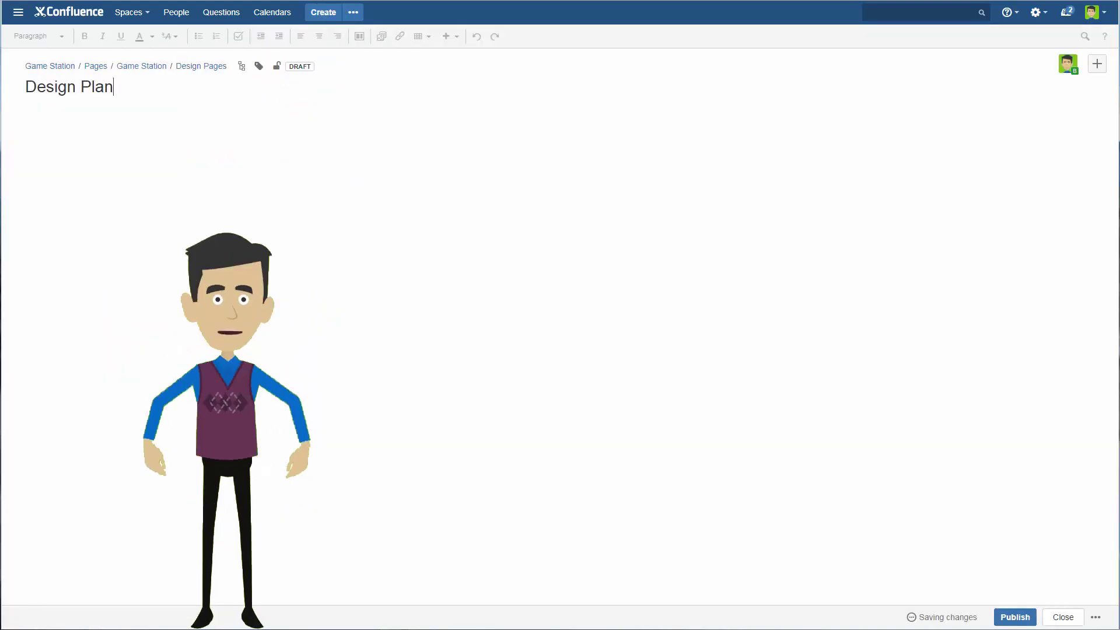
pyautogui.press('Return')
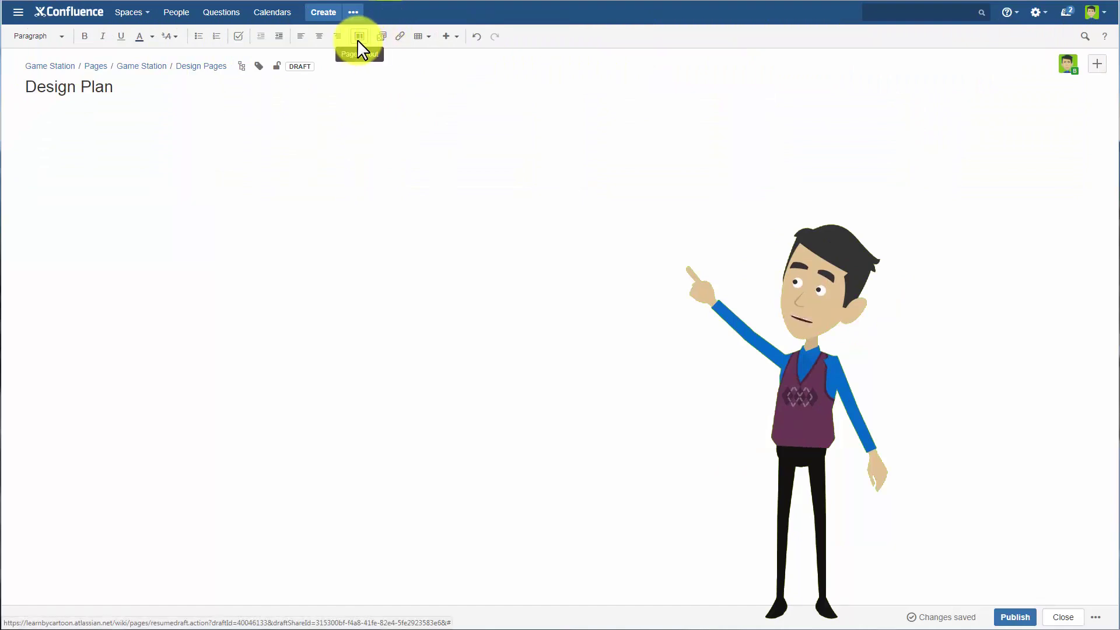
# Try several page layouts, settle on a section with two equal columns, and add a single-column section below it
pyautogui.click(358, 40)
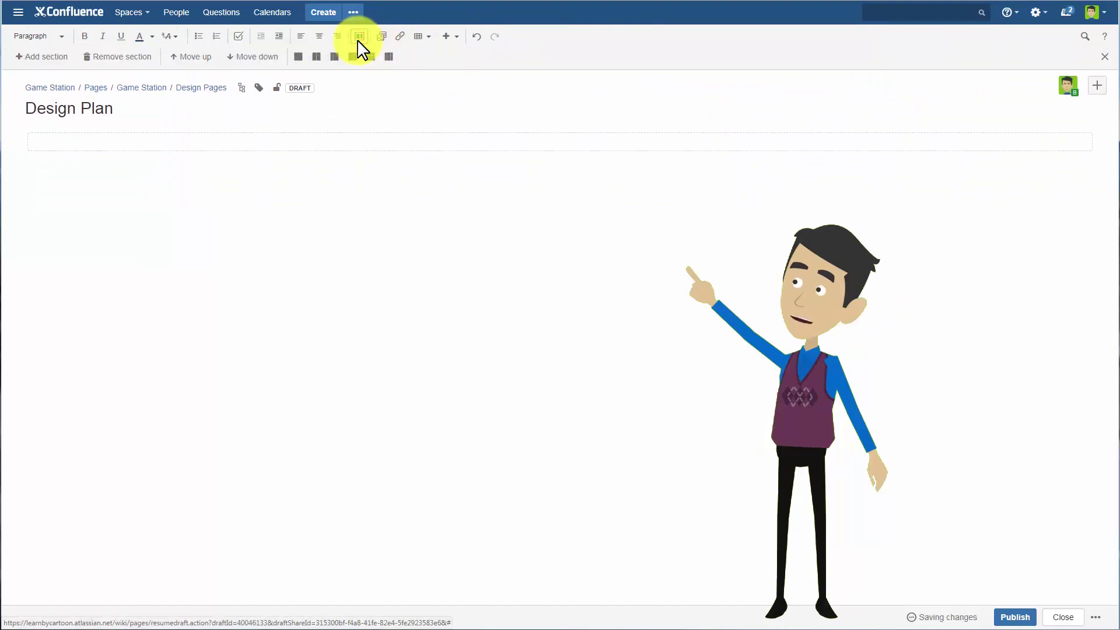
pyautogui.click(322, 56)
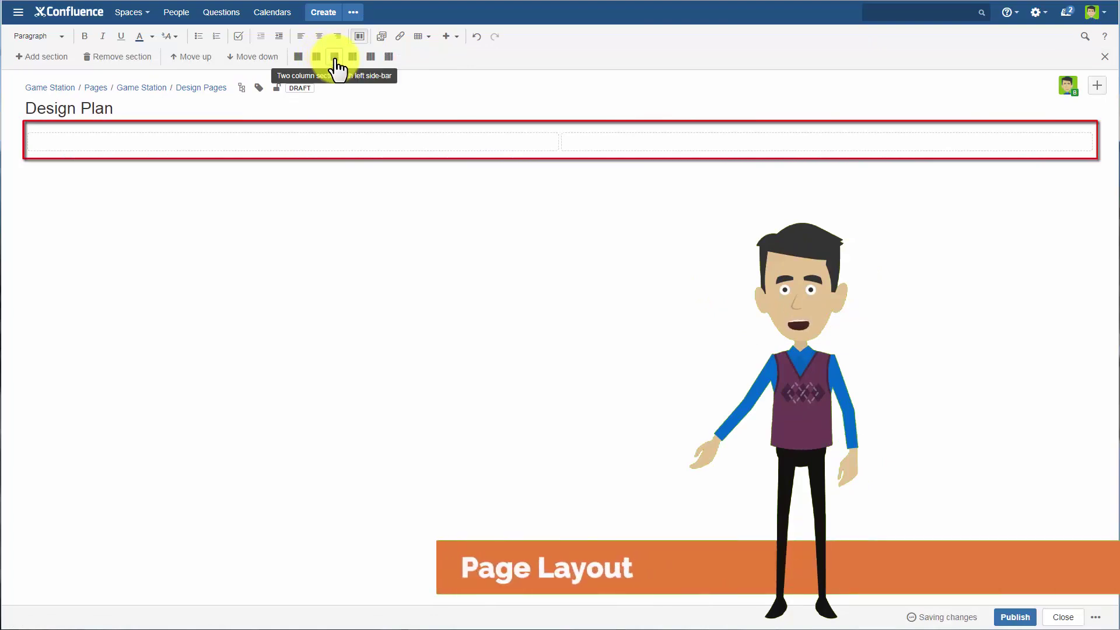
pyautogui.click(368, 59)
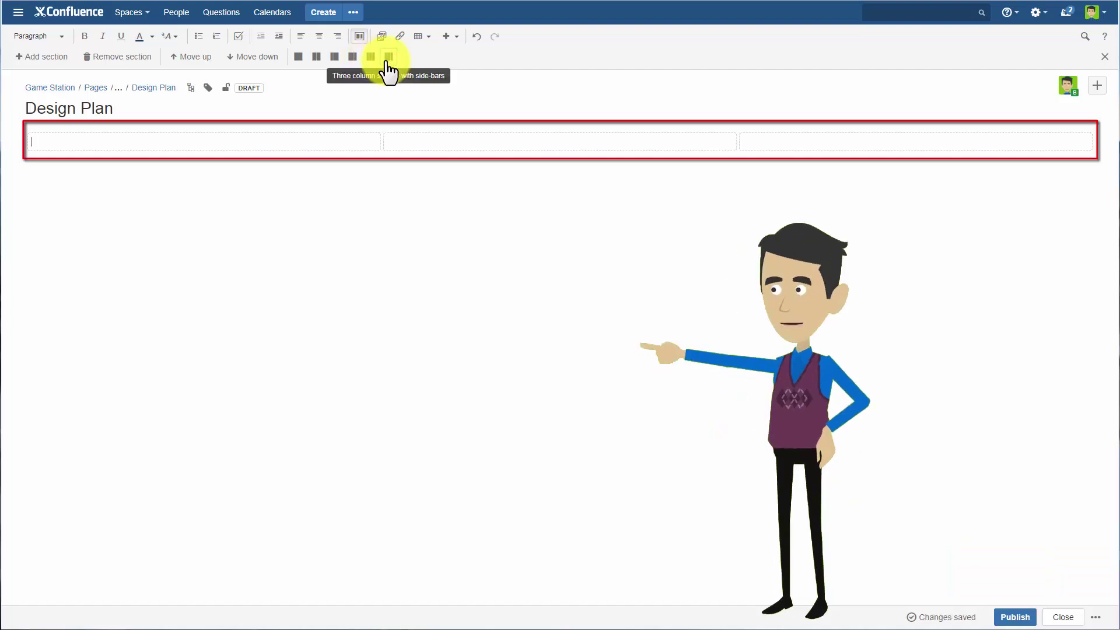
pyautogui.click(389, 57)
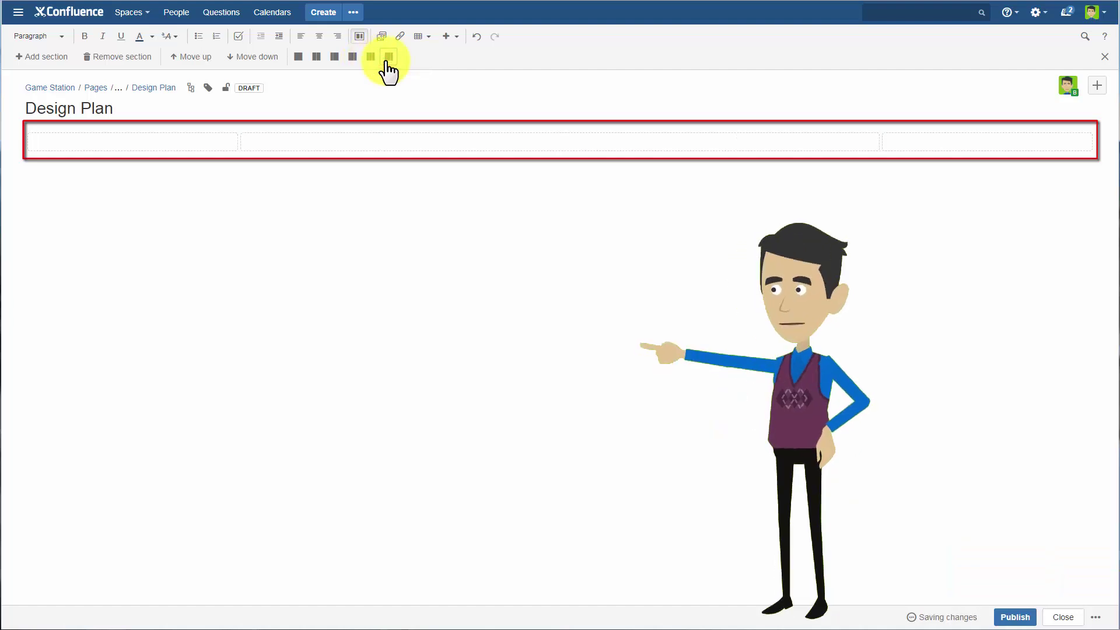
pyautogui.click(316, 64)
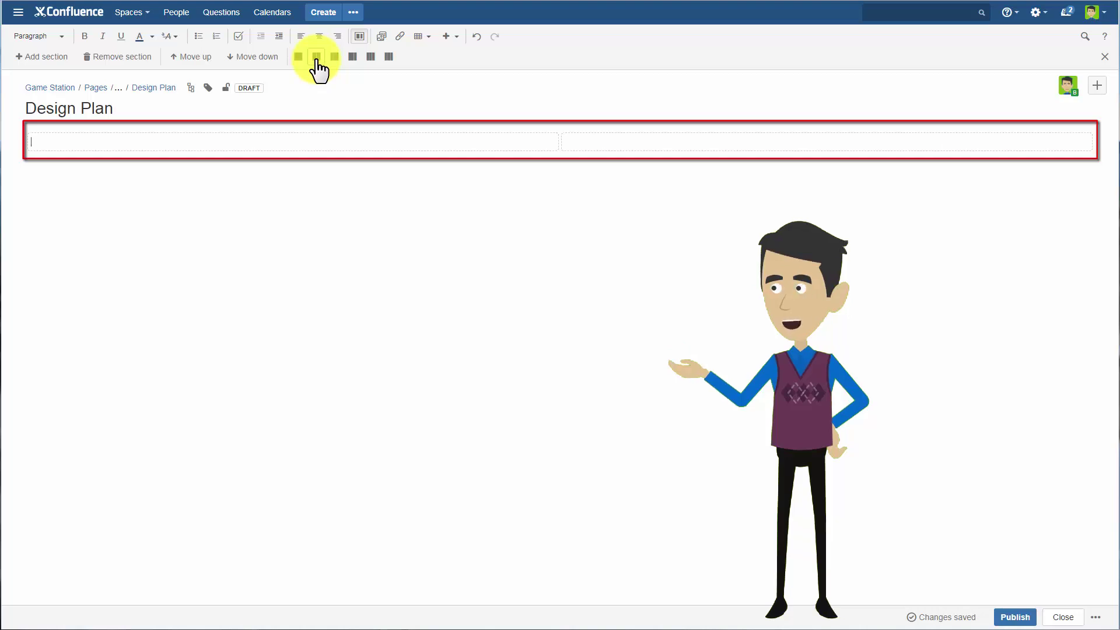
pyautogui.click(51, 59)
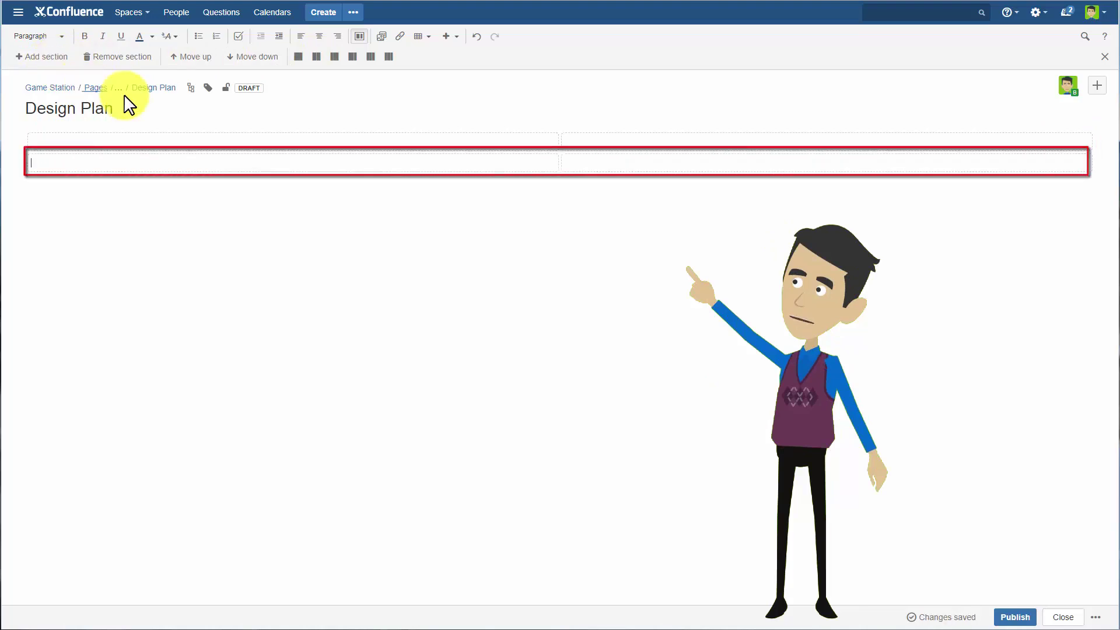
pyautogui.click(299, 59)
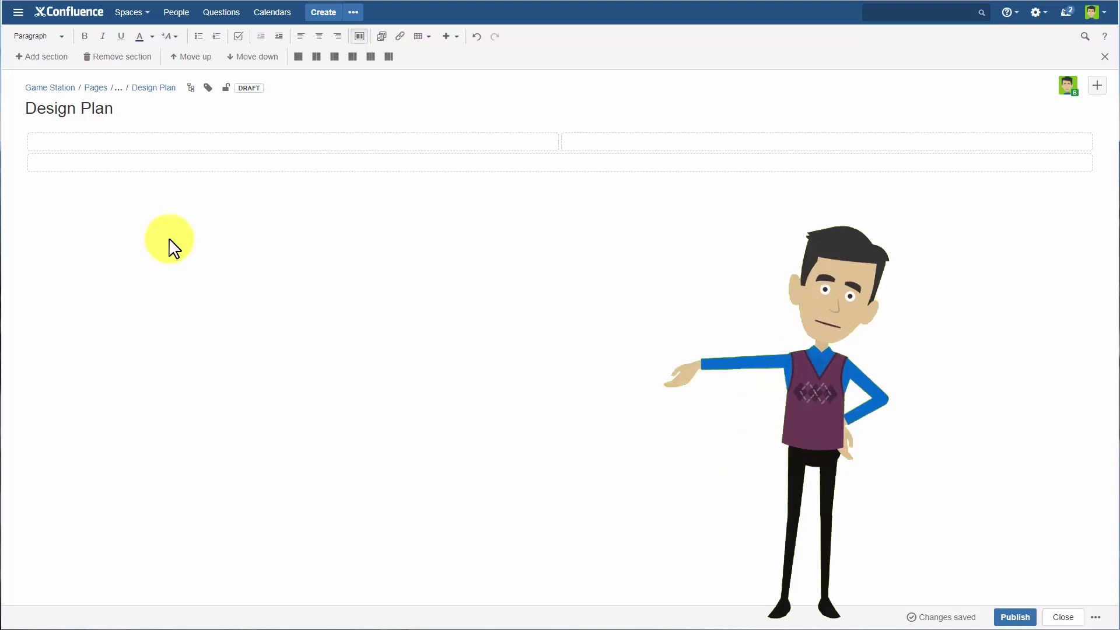
# Enter "Design Team" in the first column of the upper section, format it as Heading 2 and start a new line
pyautogui.write('esign Team')
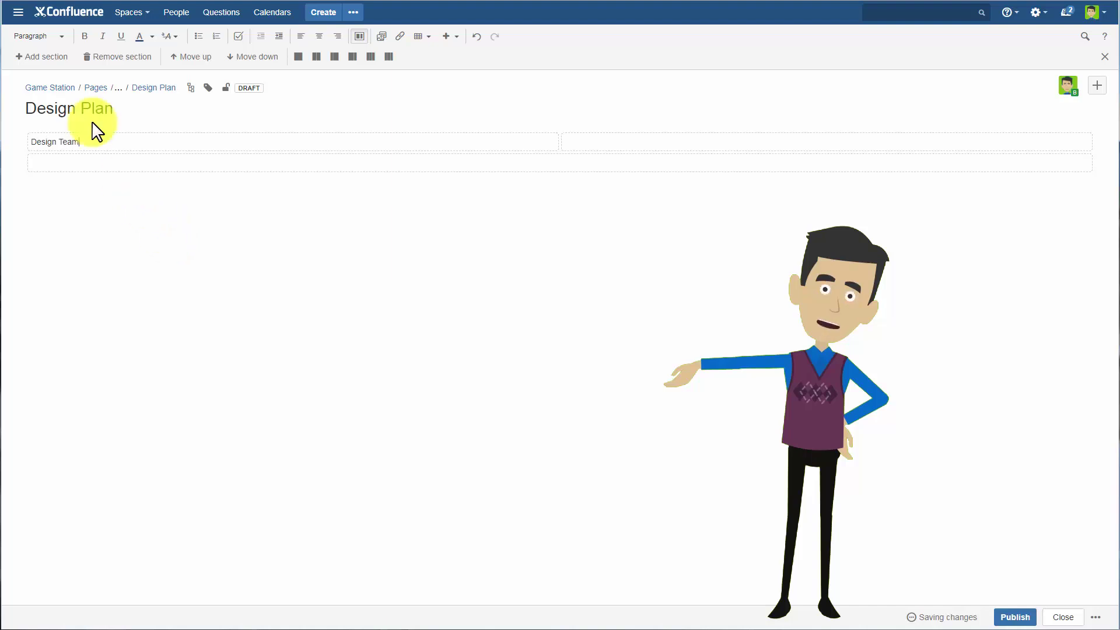
pyautogui.click(25, 37)
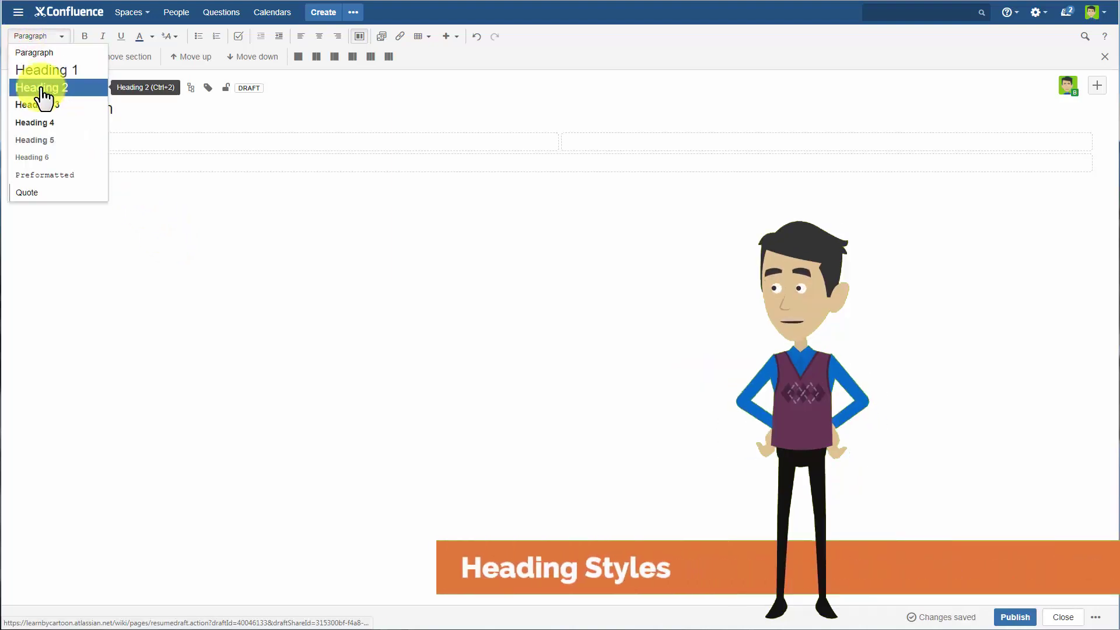
pyautogui.click(43, 89)
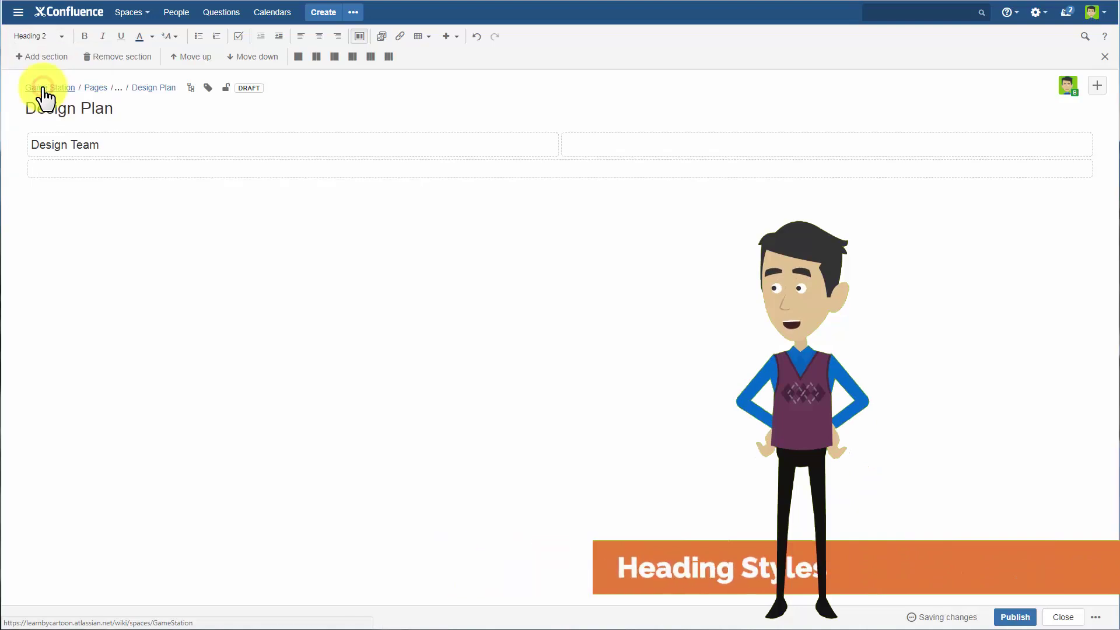
pyautogui.press('Return')
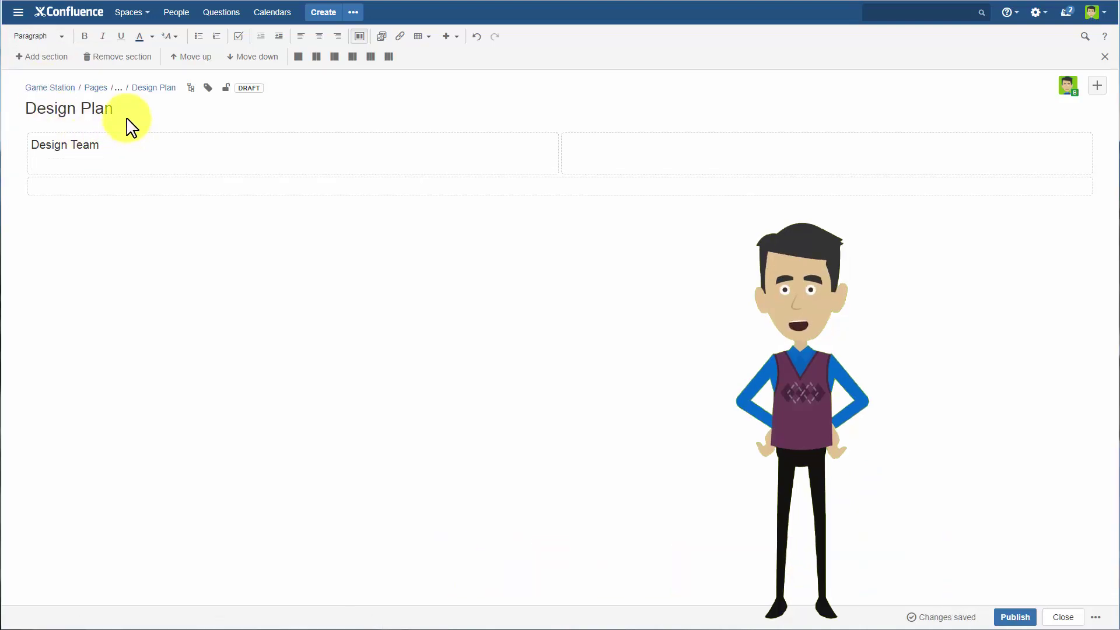
# Insert a table with three columns and two rows under the Design Team heading and mention the lead designer in its first header cell
pyautogui.click(426, 36)
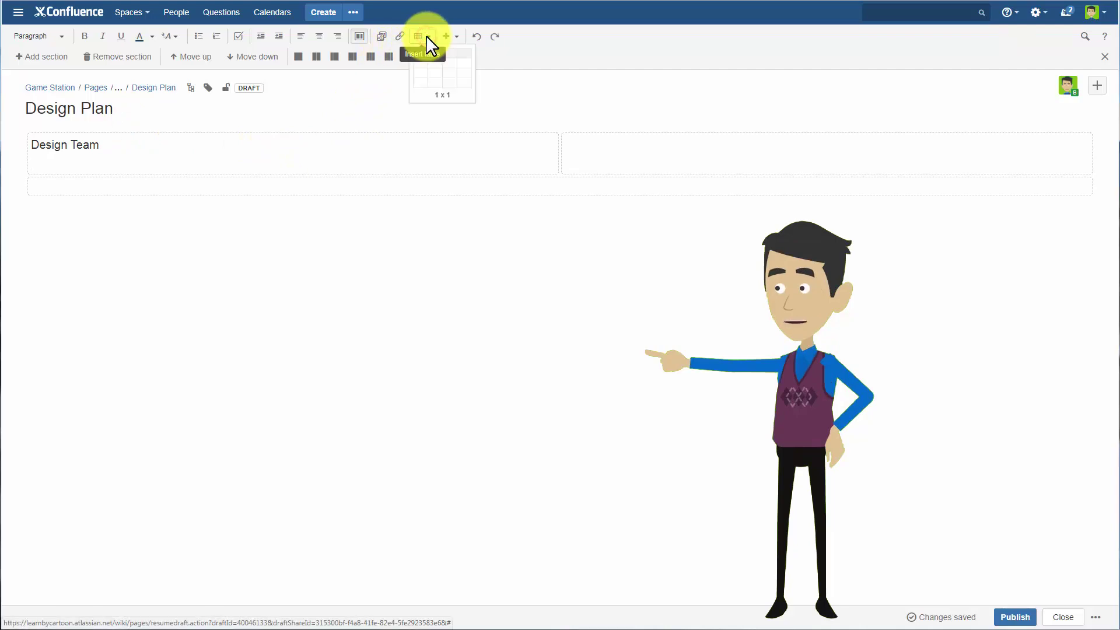
pyautogui.click(452, 73)
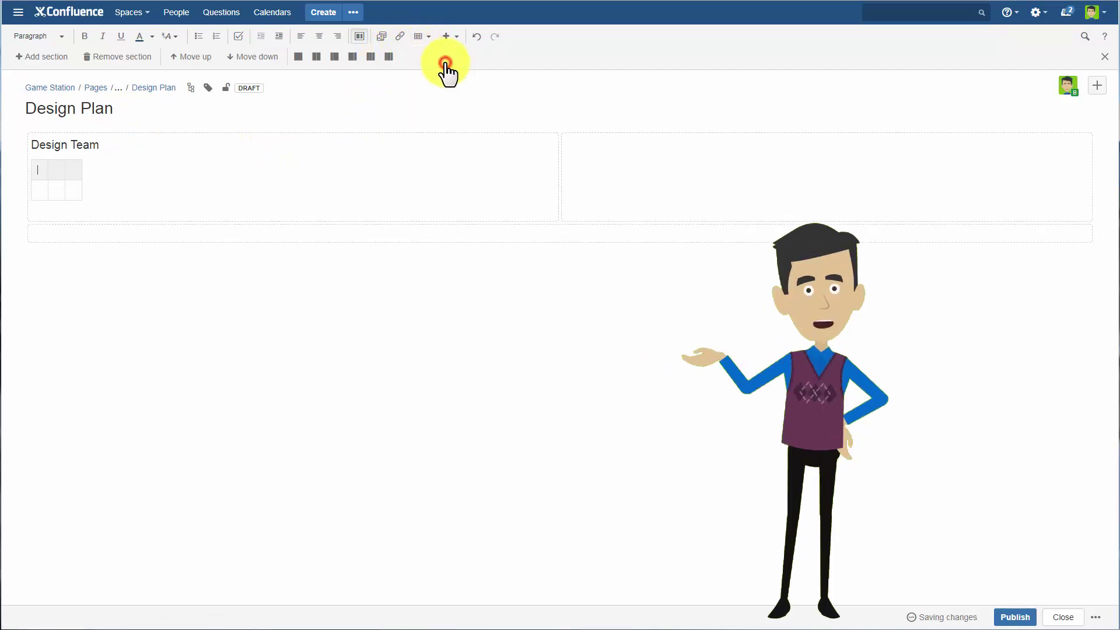
pyautogui.click(43, 191)
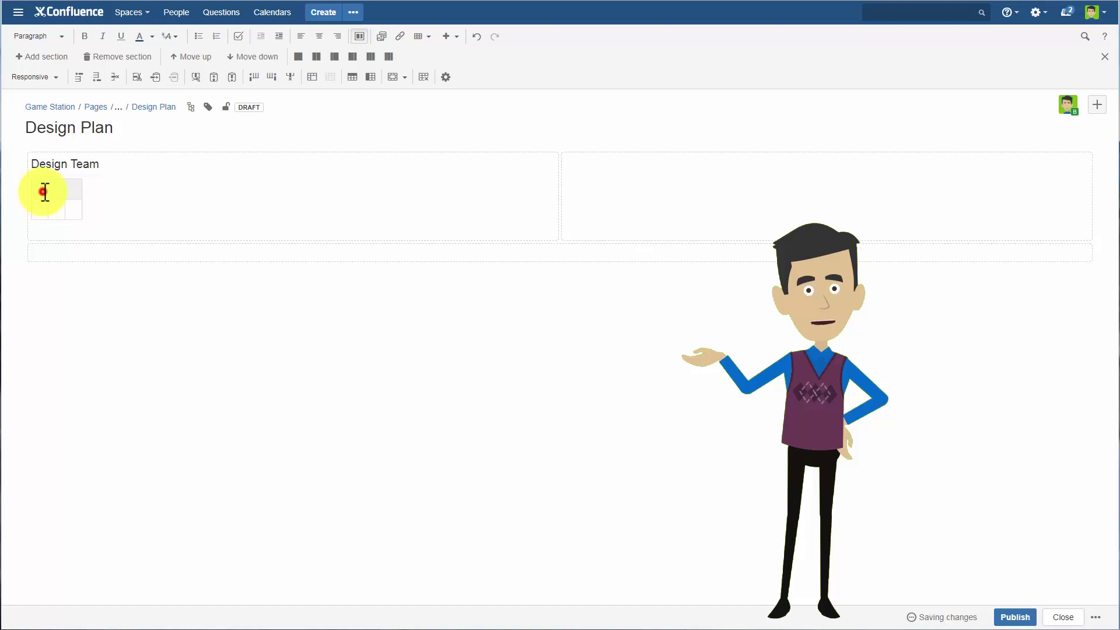
pyautogui.write('@ zac')
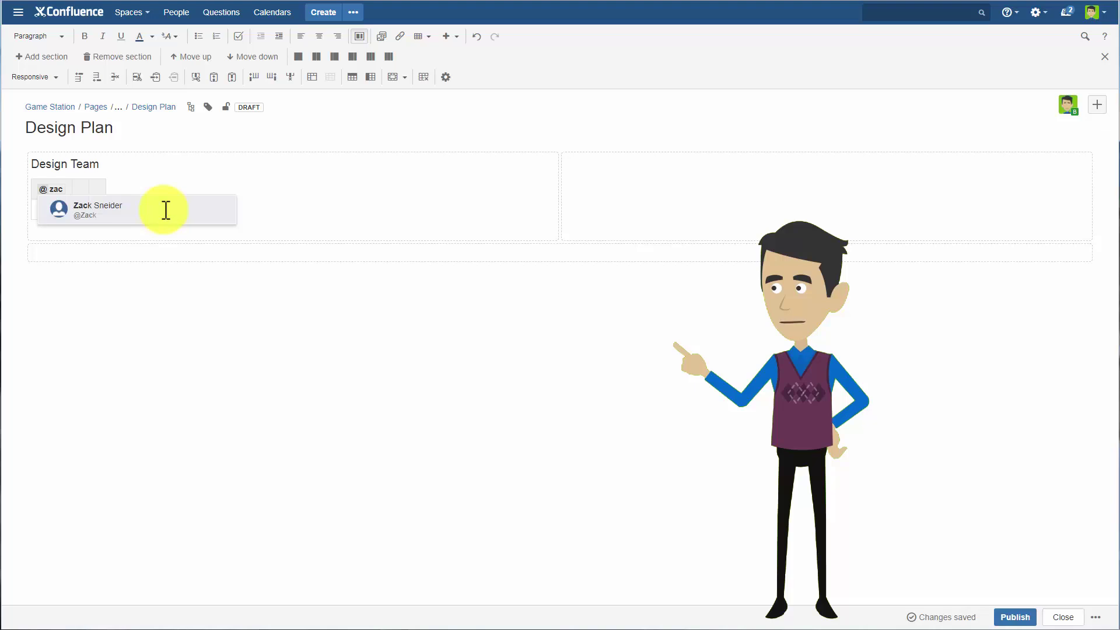
pyautogui.click(161, 211)
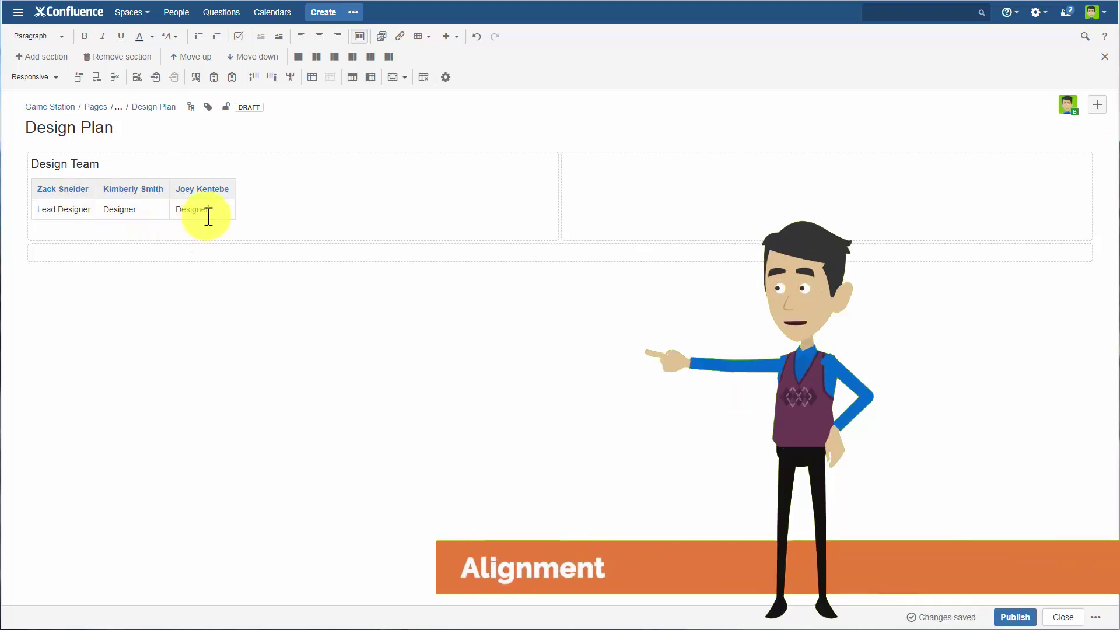
# Make the designer roles in the table's second row bold and centre them
pyautogui.moveTo(209, 213); pyautogui.dragTo(84, 219)
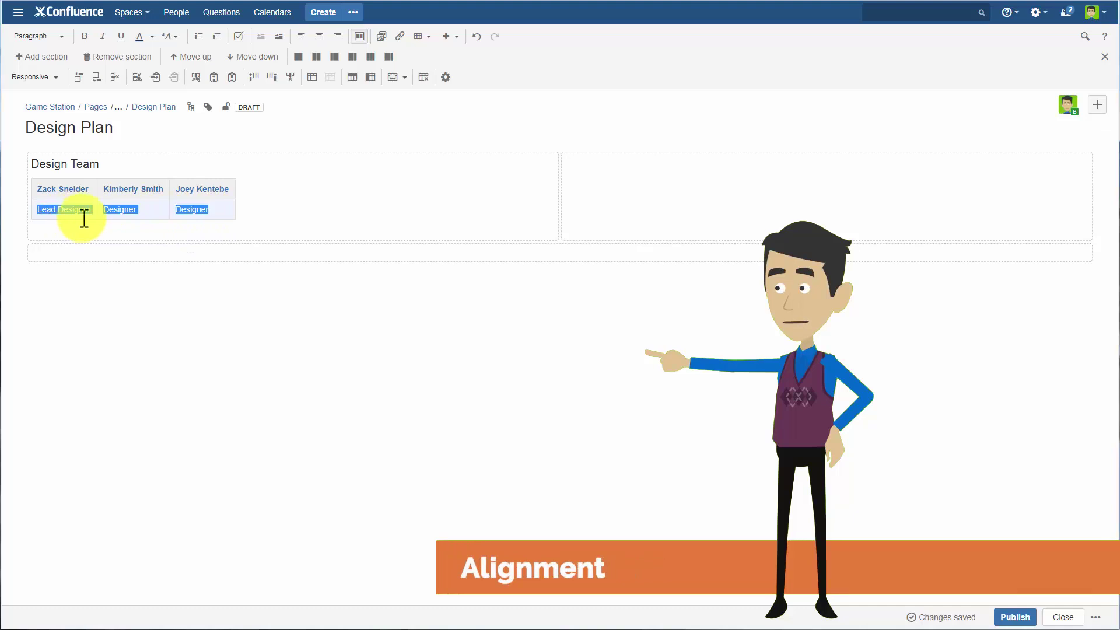
pyautogui.click(85, 38)
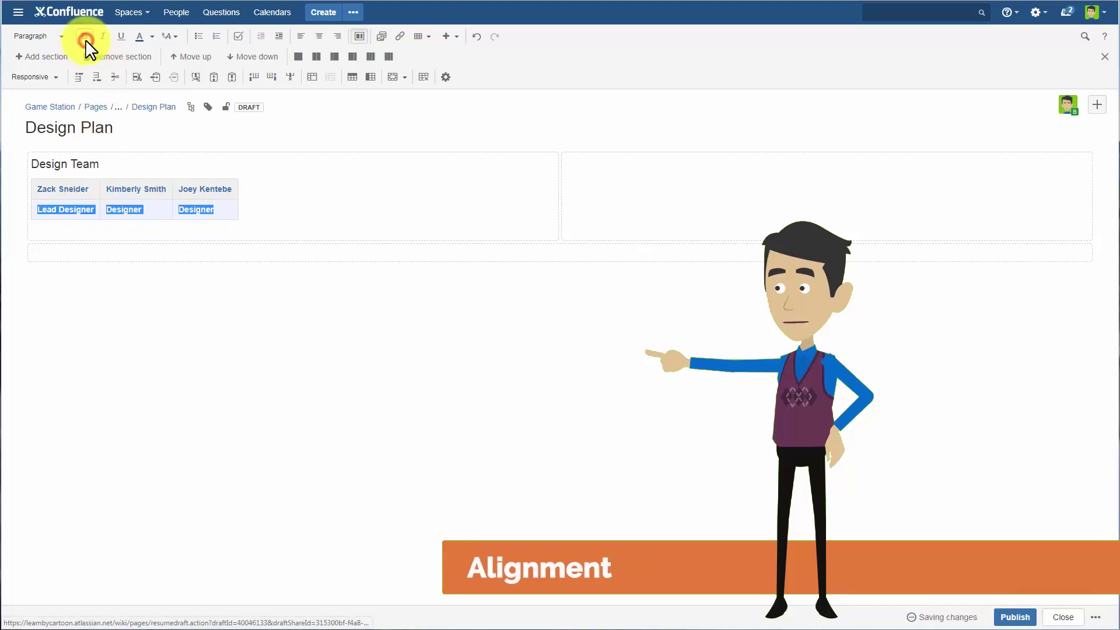
pyautogui.click(319, 38)
pyautogui.click(295, 196)
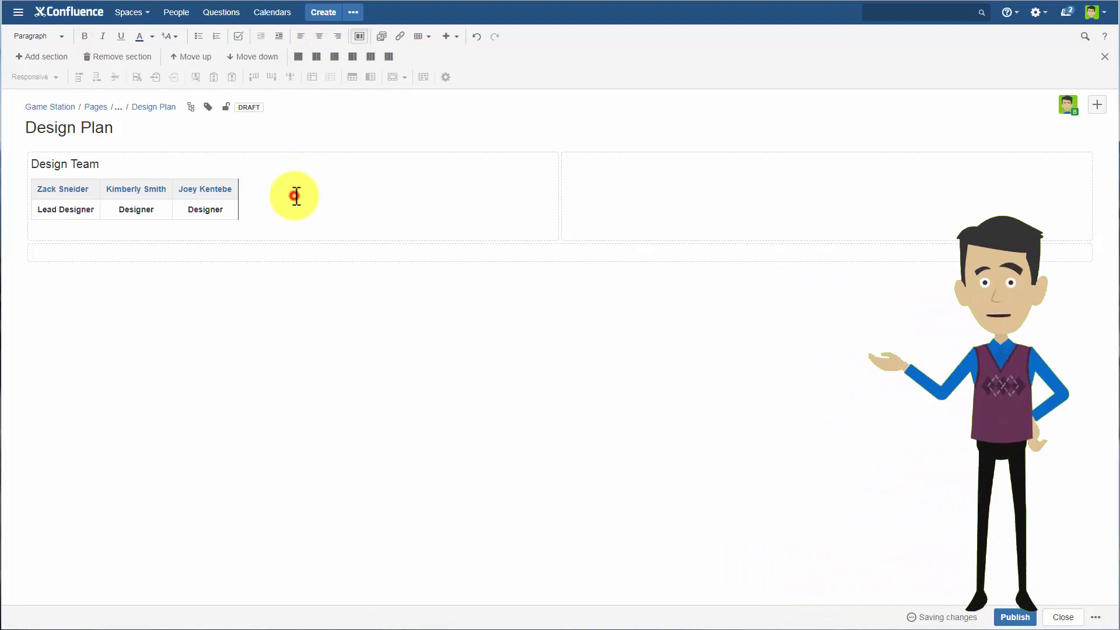
# Add a line above the lead designer's name in the table and insert the Profile picture macro there for that user
pyautogui.click(55, 190)
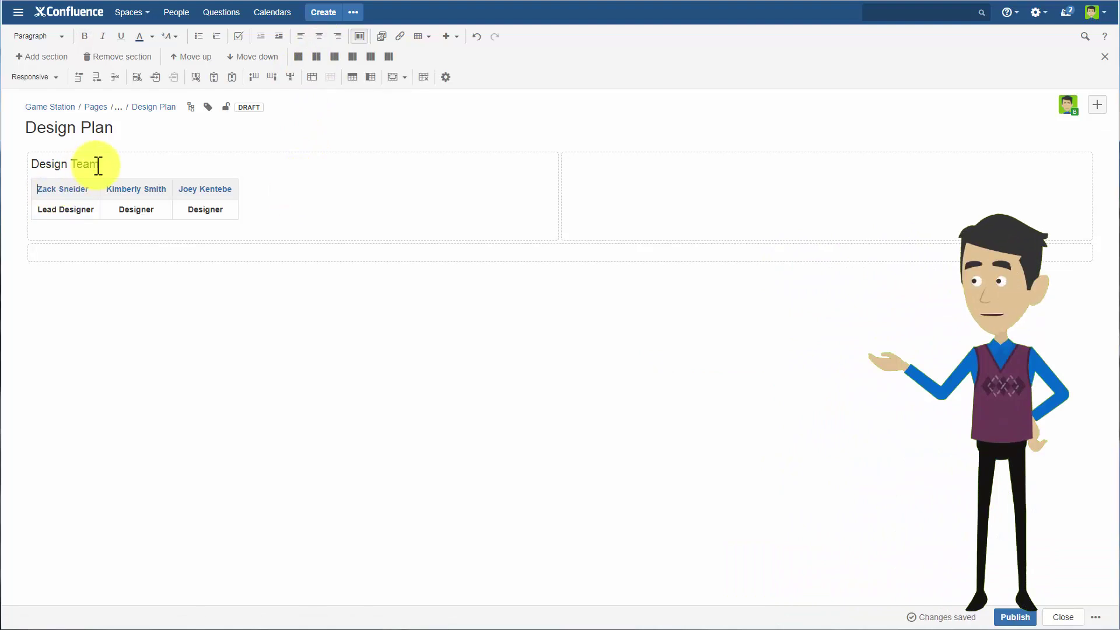
pyautogui.press('Return')
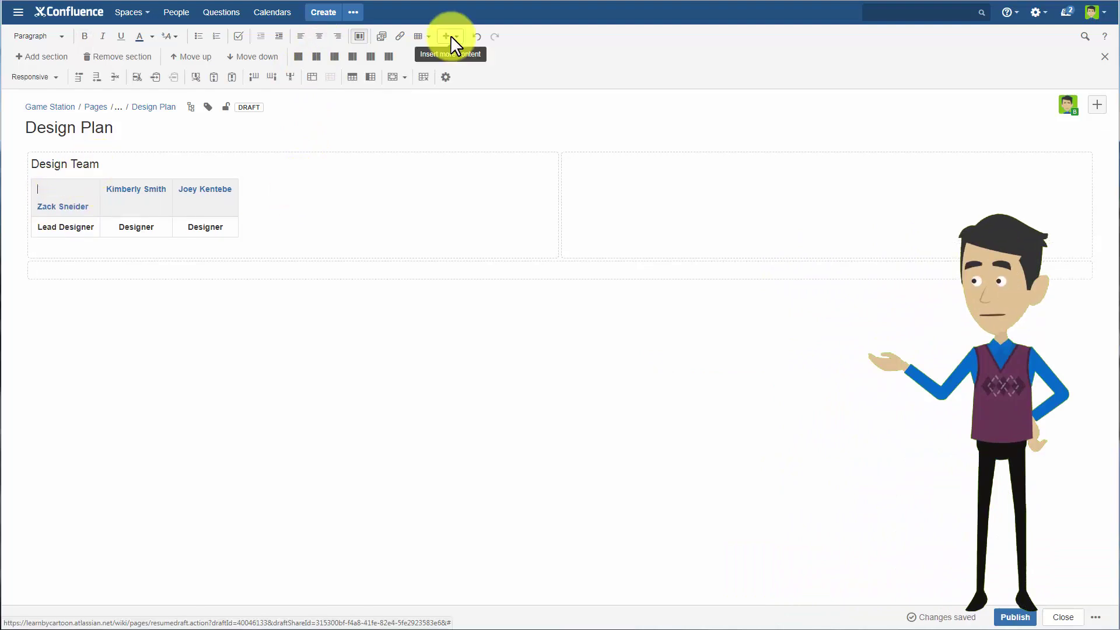
pyautogui.click(450, 36)
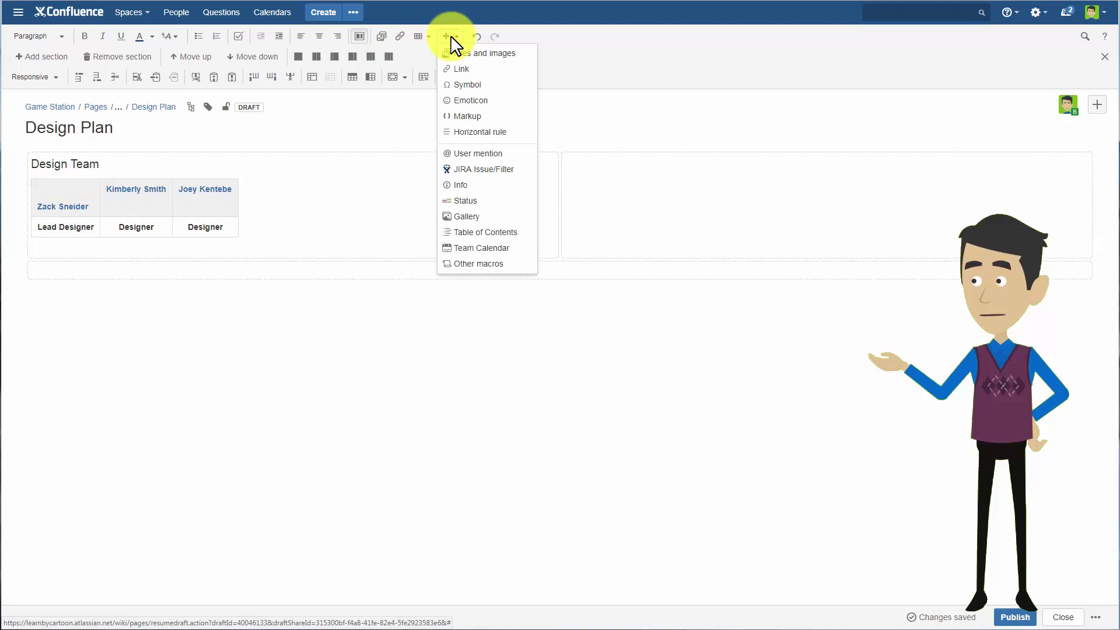
pyautogui.click(492, 270)
pyautogui.click(376, 260)
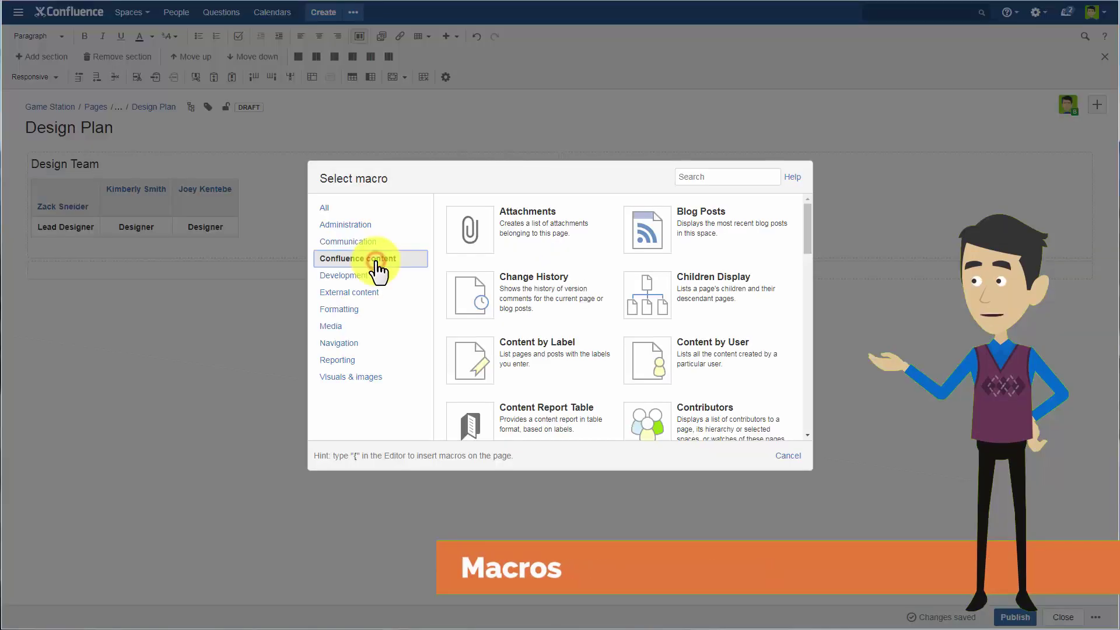
pyautogui.scroll(-6, 563, 326)
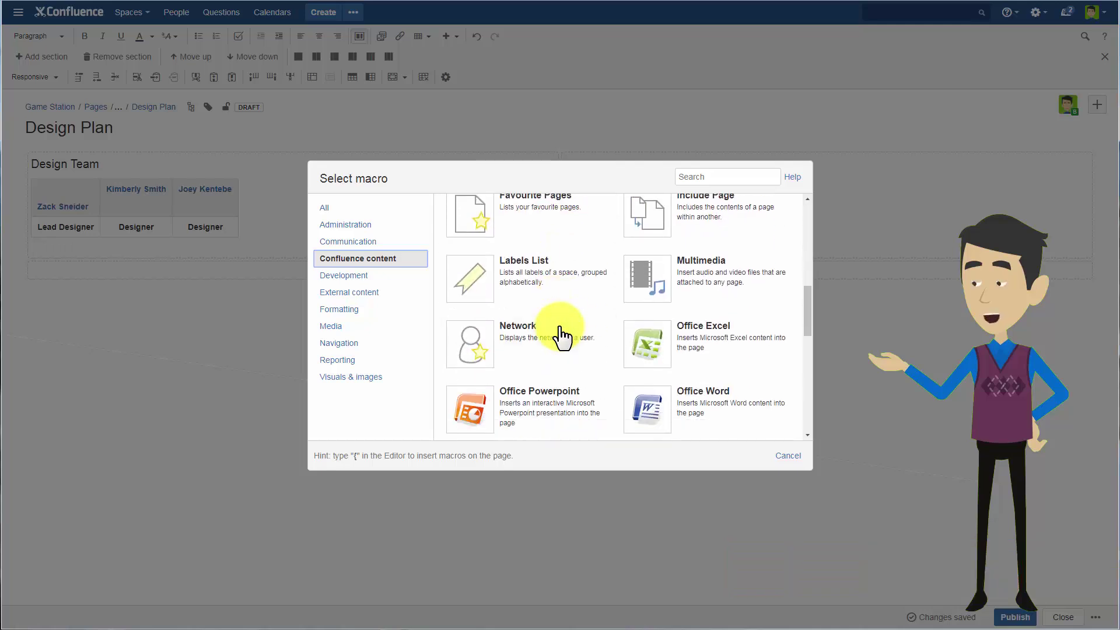
pyautogui.scroll(-3, 561, 338)
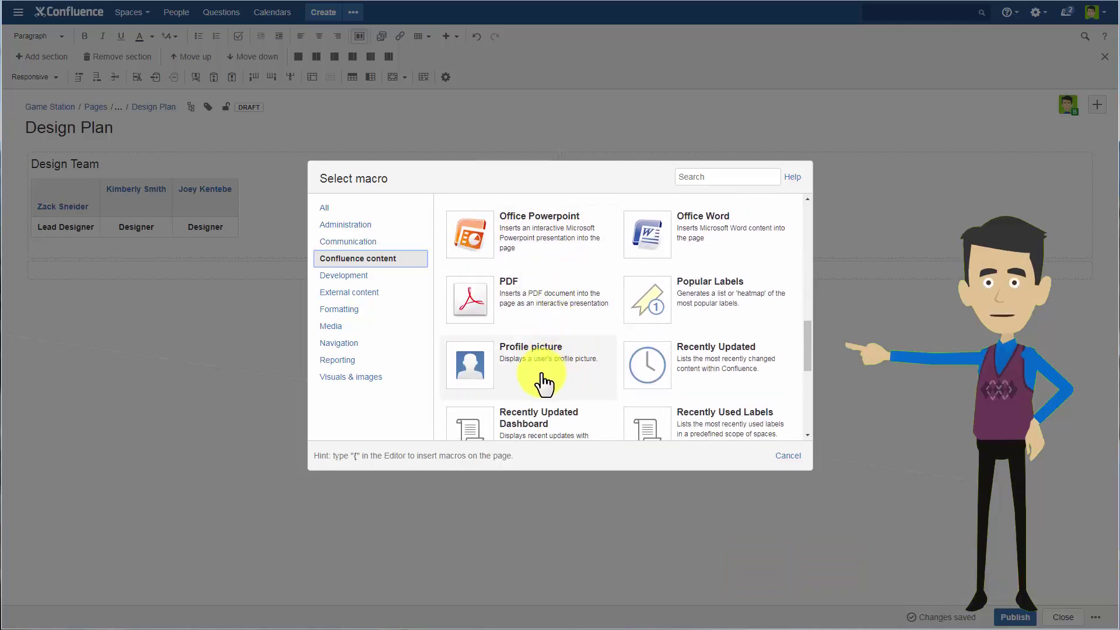
pyautogui.click(543, 379)
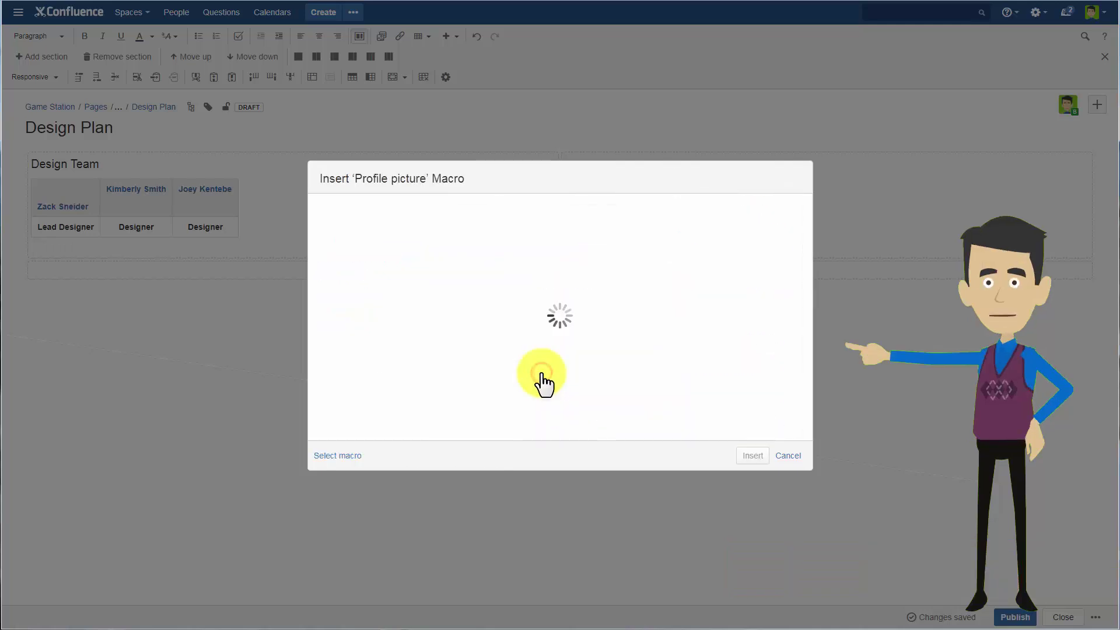
pyautogui.click(363, 237)
pyautogui.write('zac')
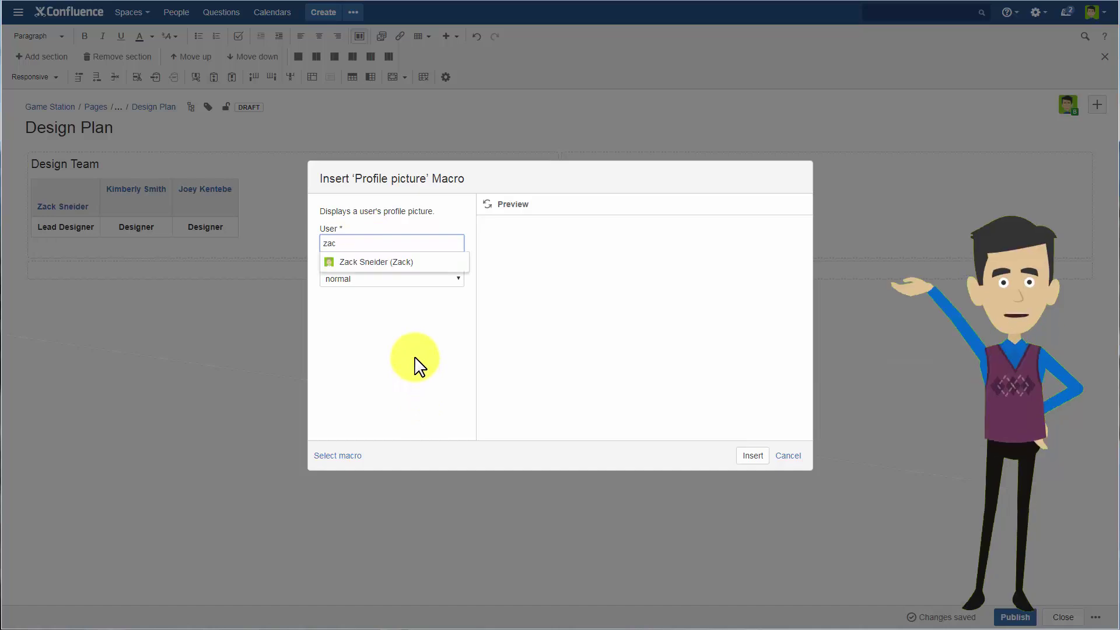
pyautogui.click(416, 264)
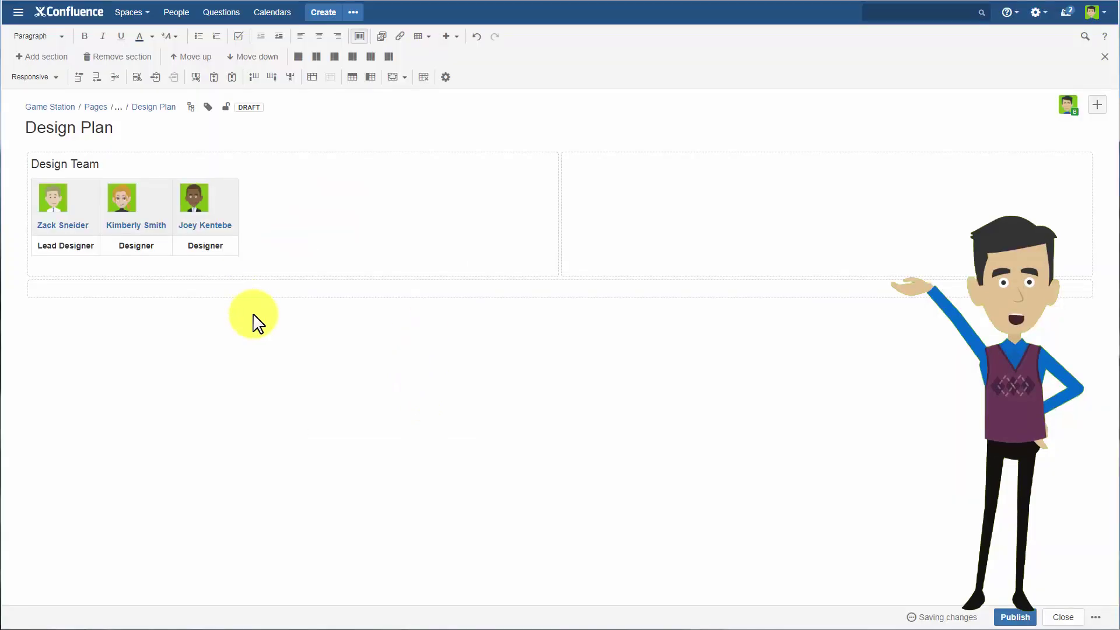
# Centre the profile pictures and names in the header row of the Design Team table
pyautogui.click(232, 225)
pyautogui.moveTo(98, 196); pyautogui.dragTo(42, 195)
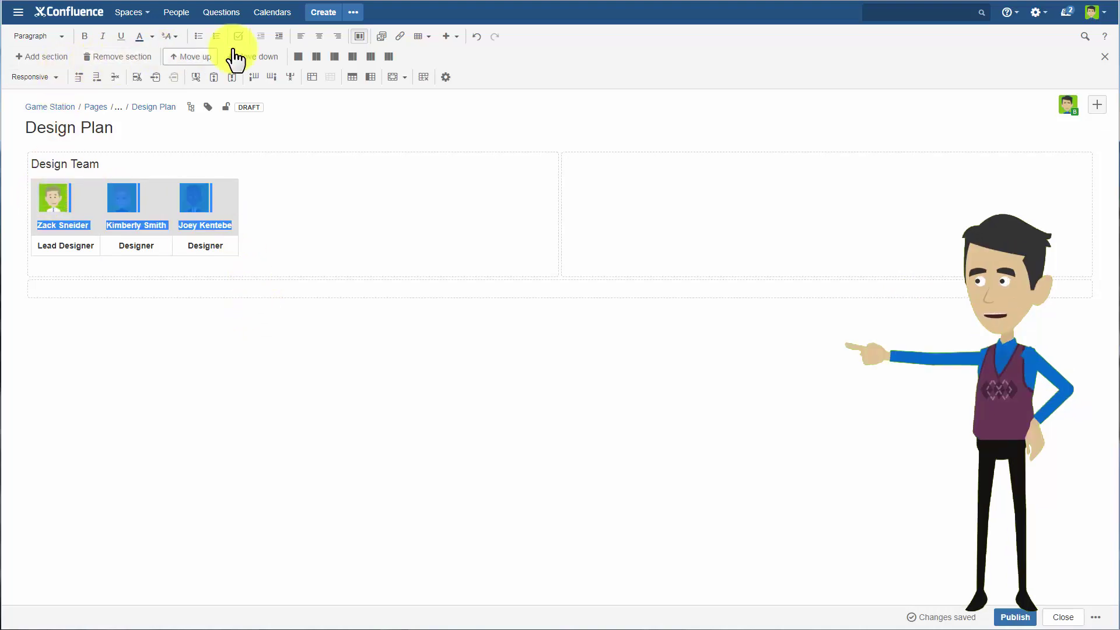
pyautogui.click(320, 36)
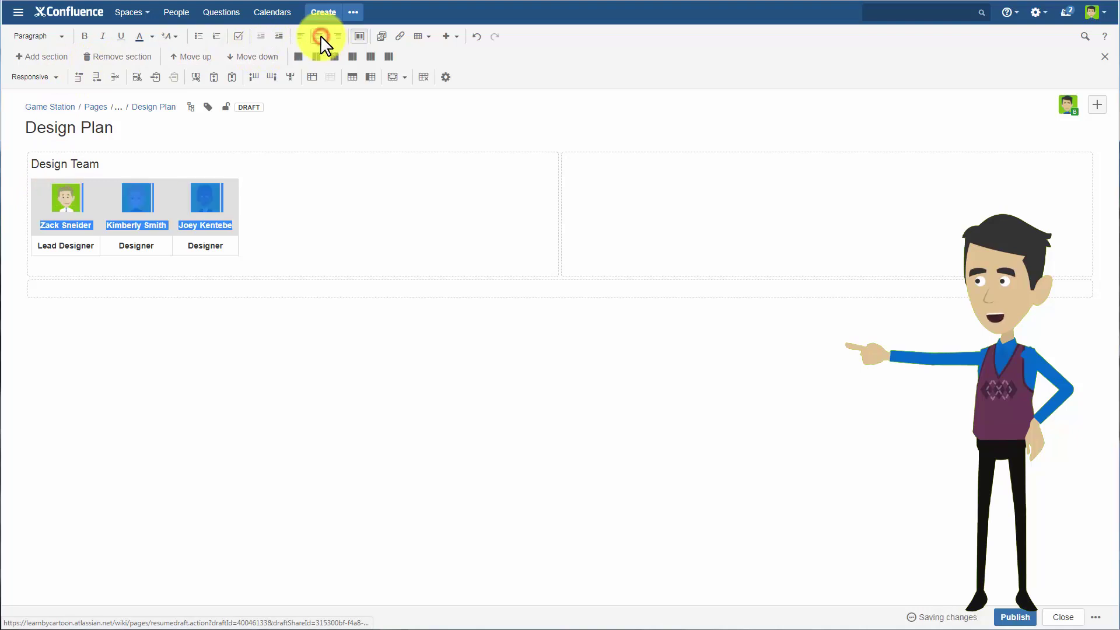
pyautogui.click(312, 188)
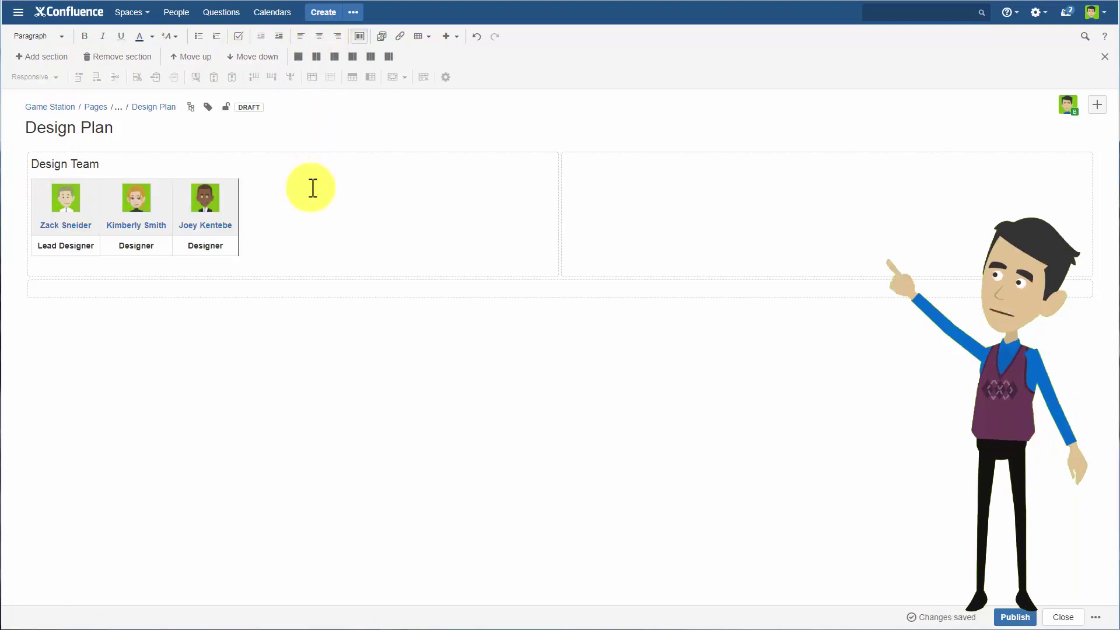
# Enter "Design Philosophy" in the second column of the upper section and format it as Heading 2
pyautogui.click(605, 170)
pyautogui.write('Design Philosophy')
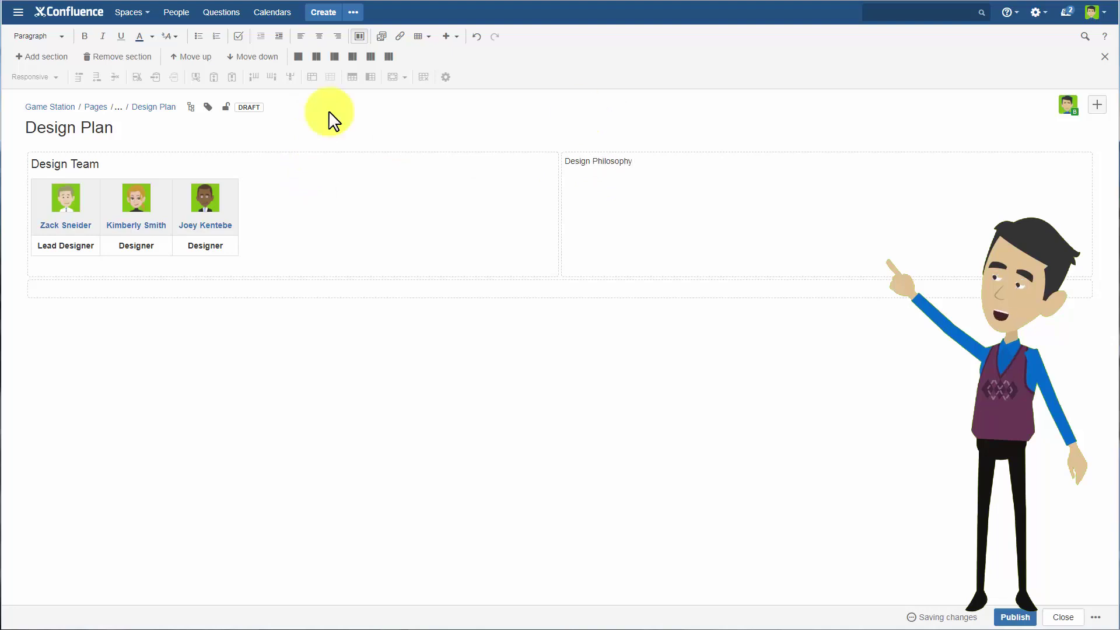
pyautogui.click(35, 36)
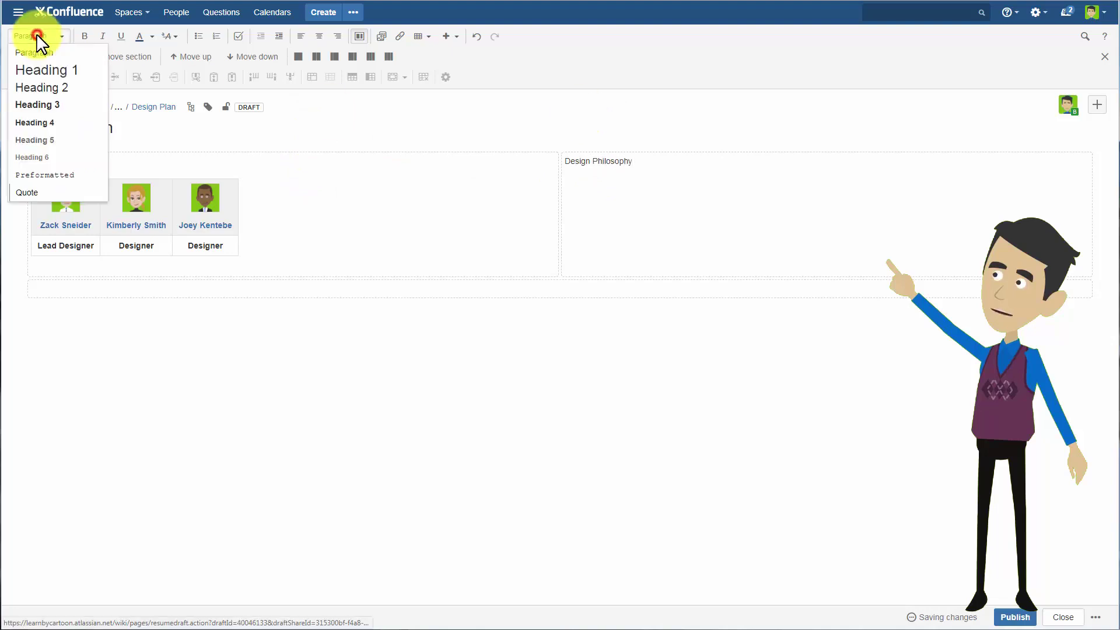
pyautogui.click(35, 86)
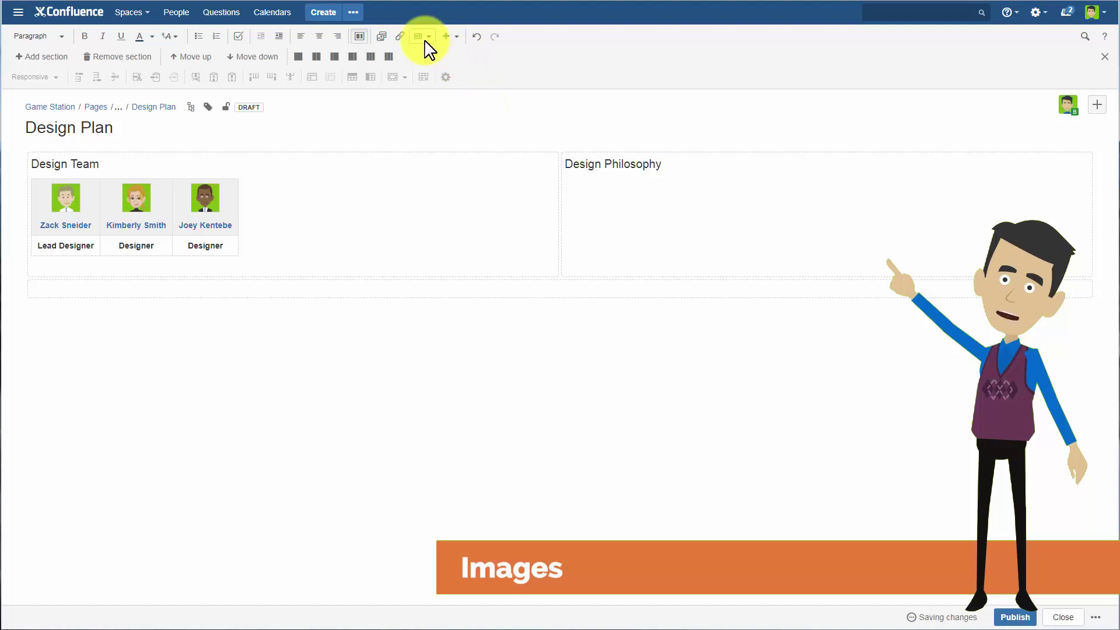
# Upload the image design philosophy.jpg and insert it under the Design Philosophy heading in the second column
pyautogui.click(386, 36)
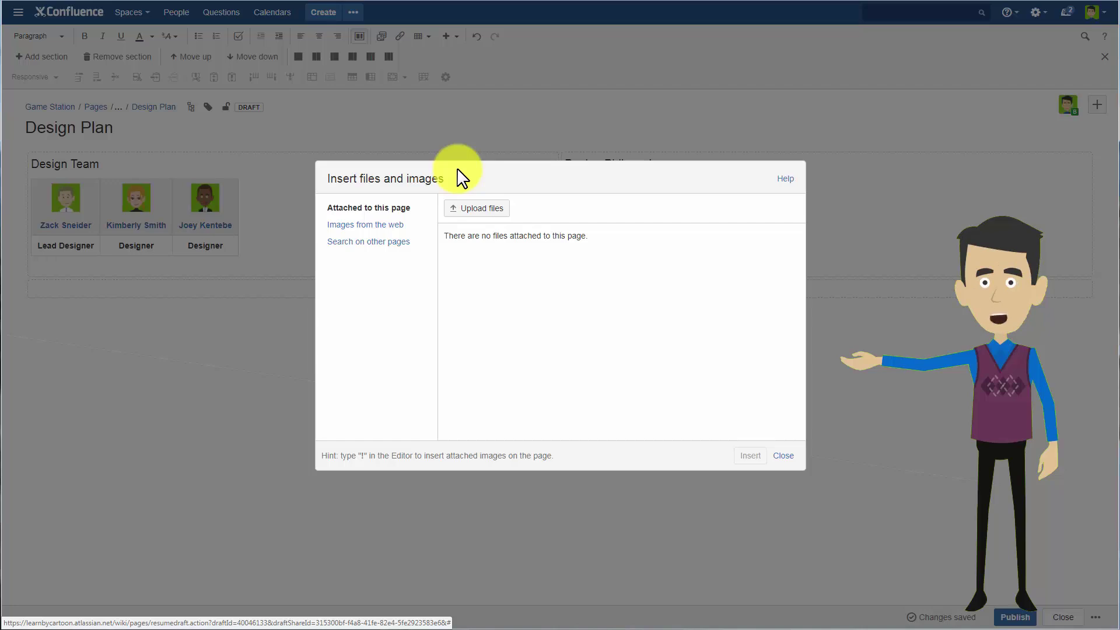
pyautogui.click(484, 210)
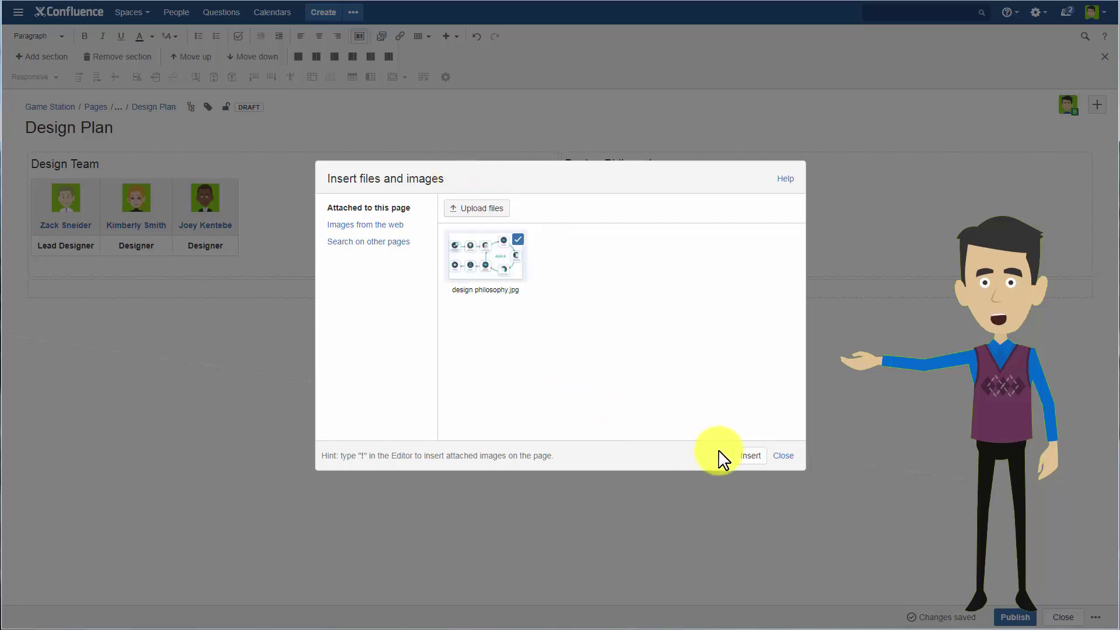
pyautogui.click(744, 460)
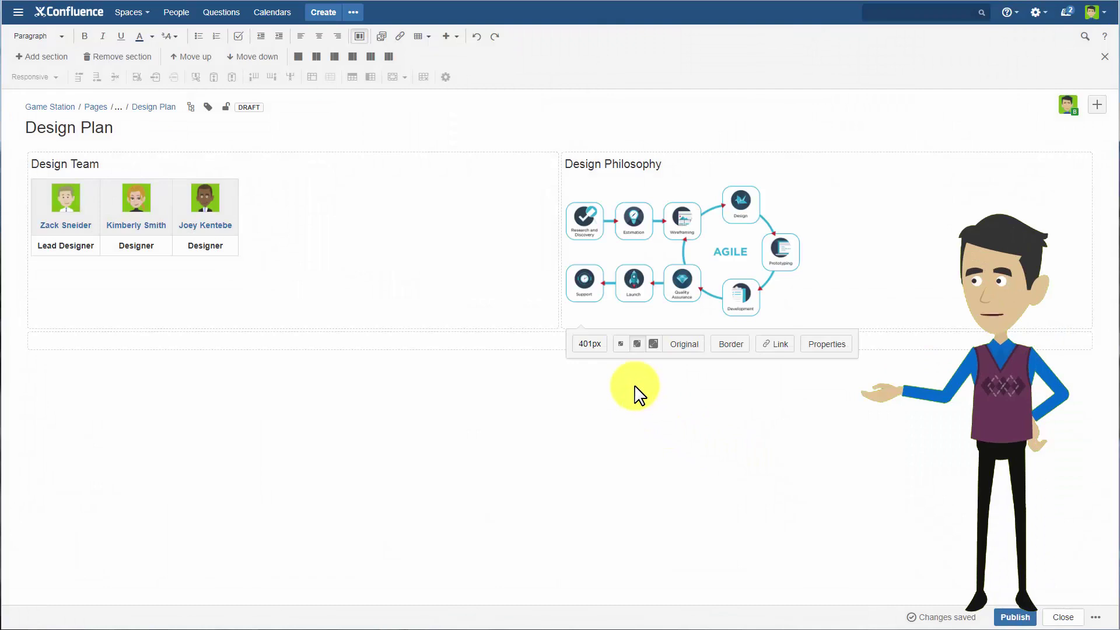
pyautogui.click(130, 415)
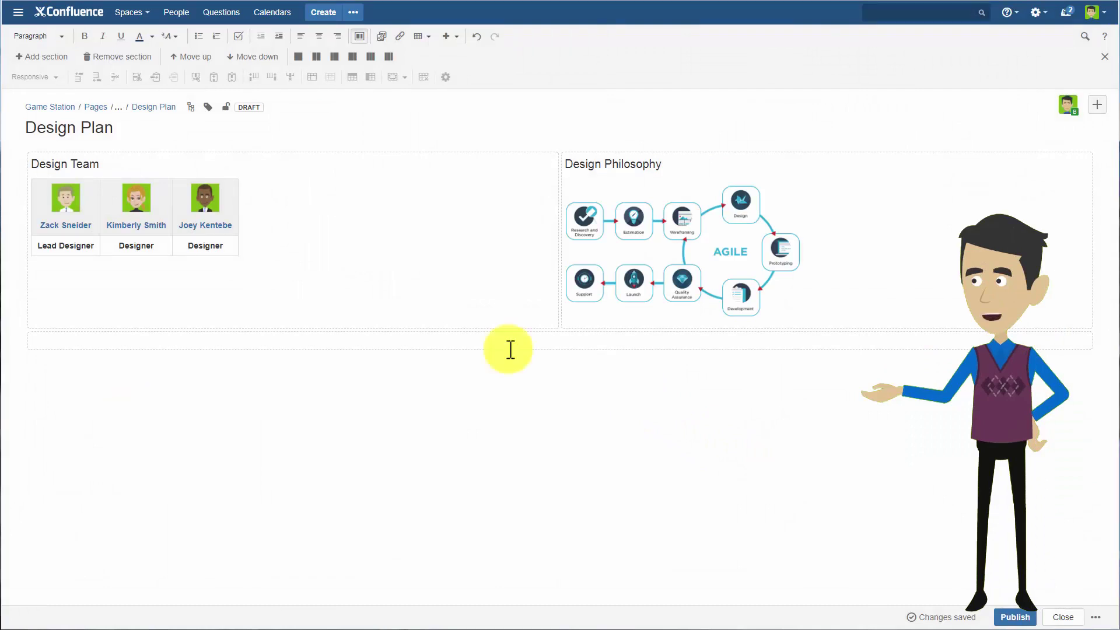
# Paste the prepared design philosophy text into the lower section and format its "Design Philosophy" title line as Heading 2
pyautogui.rightClick(399, 340)
pyautogui.click(450, 407)
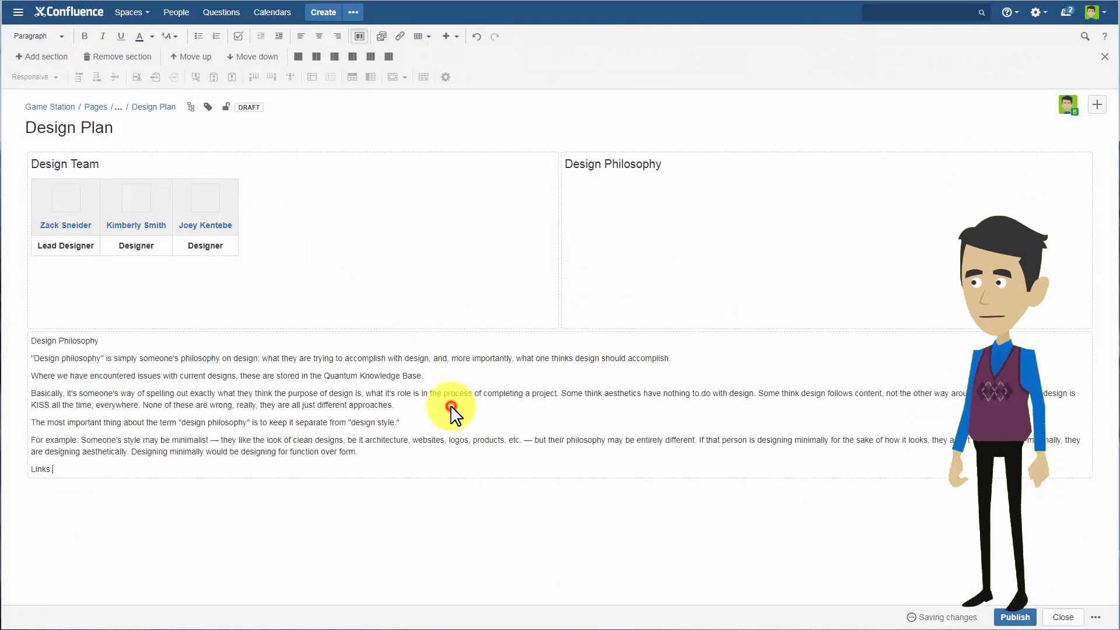
pyautogui.click(67, 341)
pyautogui.click(33, 37)
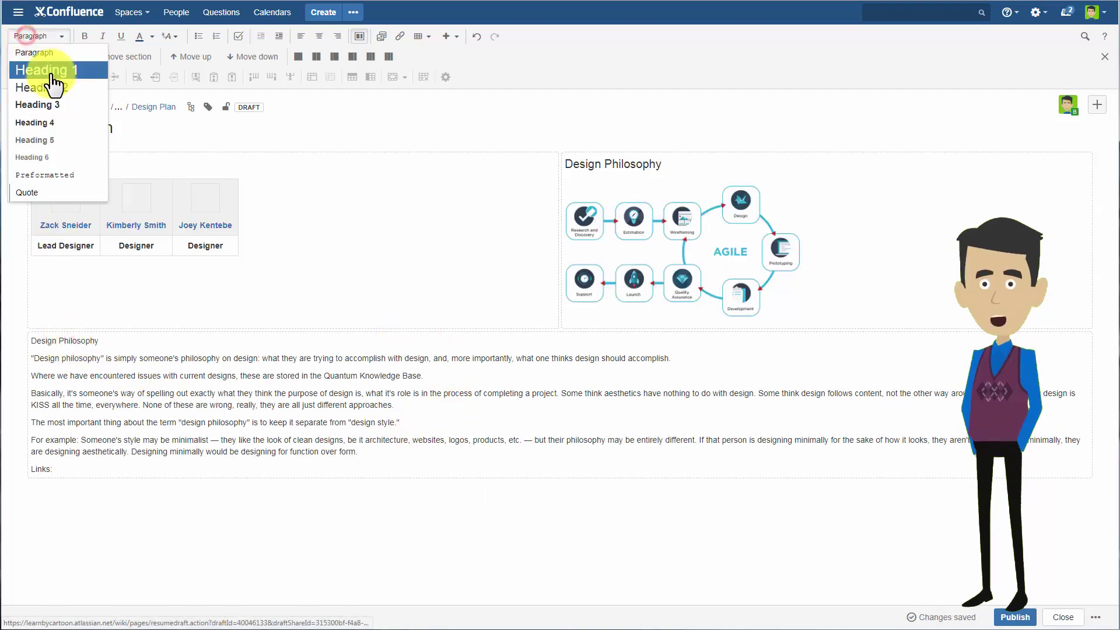
pyautogui.click(55, 82)
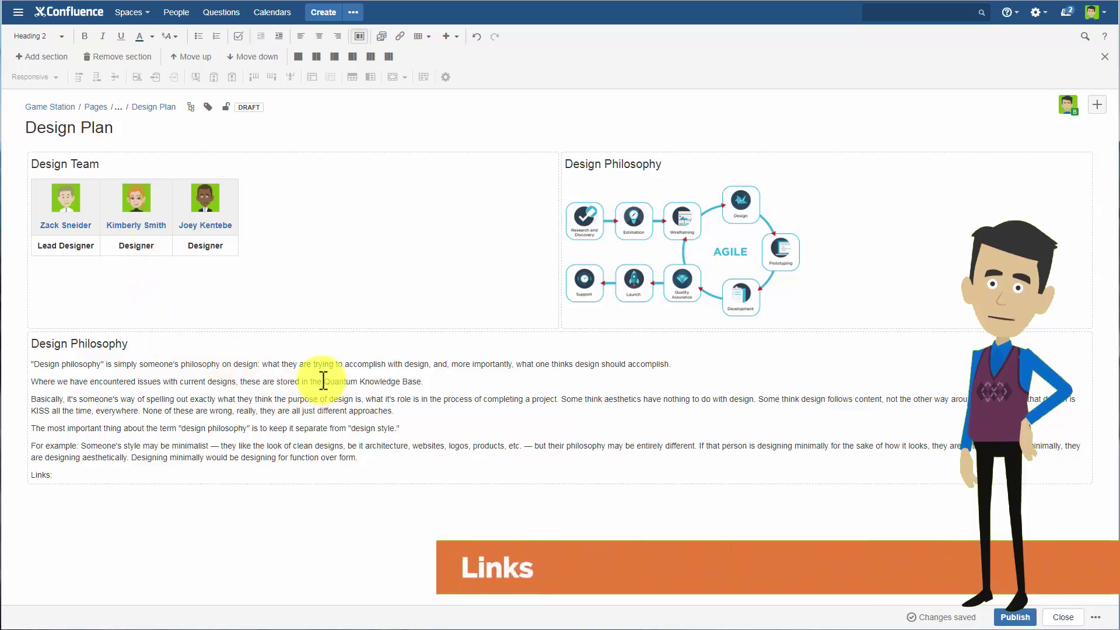
# Start a link on the words "Quantum Knowledge Base" in the lower section and search all content for "quantum"
pyautogui.moveTo(325, 381); pyautogui.dragTo(421, 383)
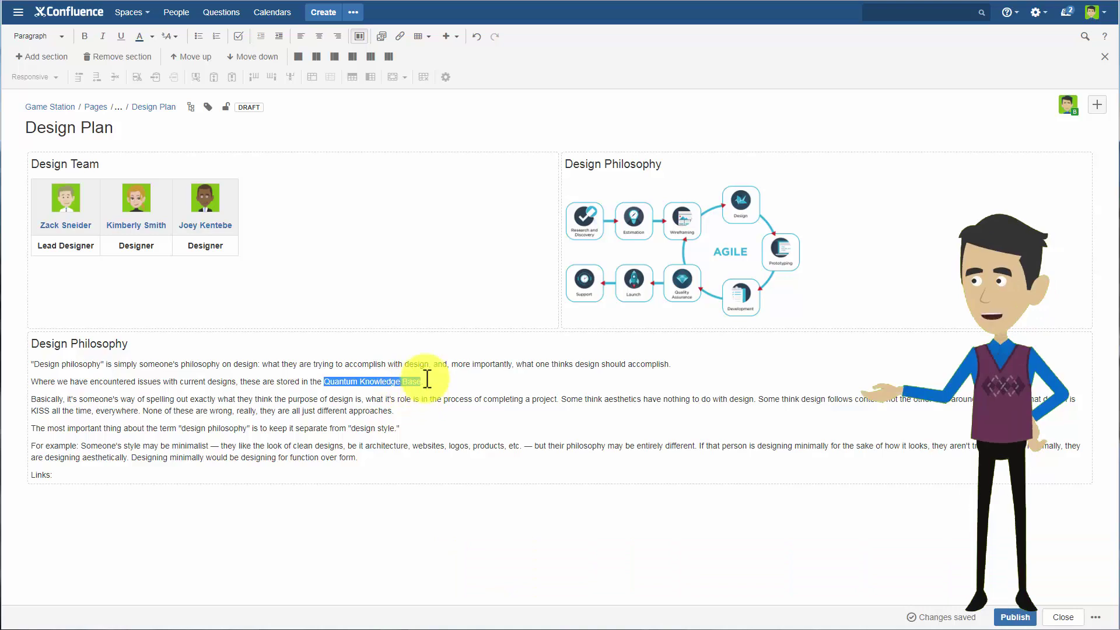
pyautogui.click(399, 36)
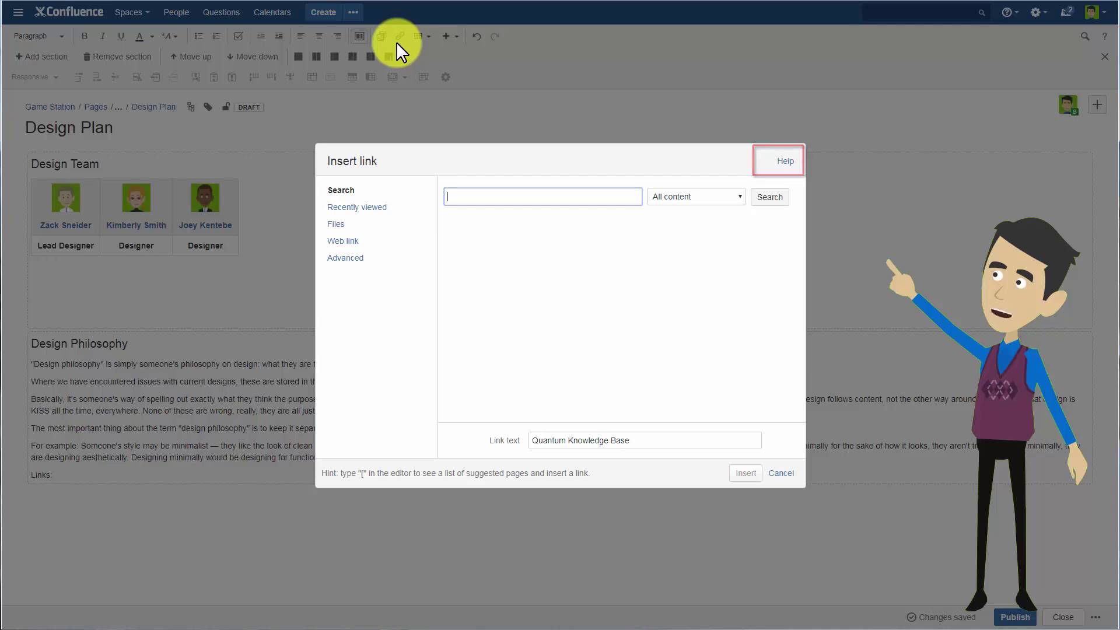
pyautogui.write('q')
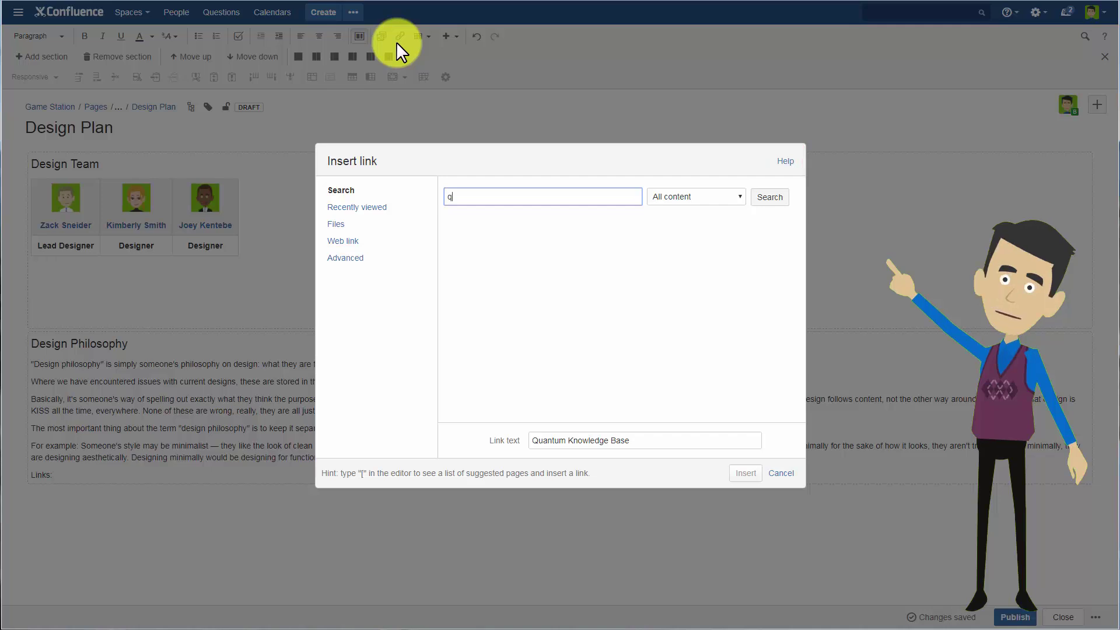
pyautogui.write('uantum')
pyautogui.click(770, 199)
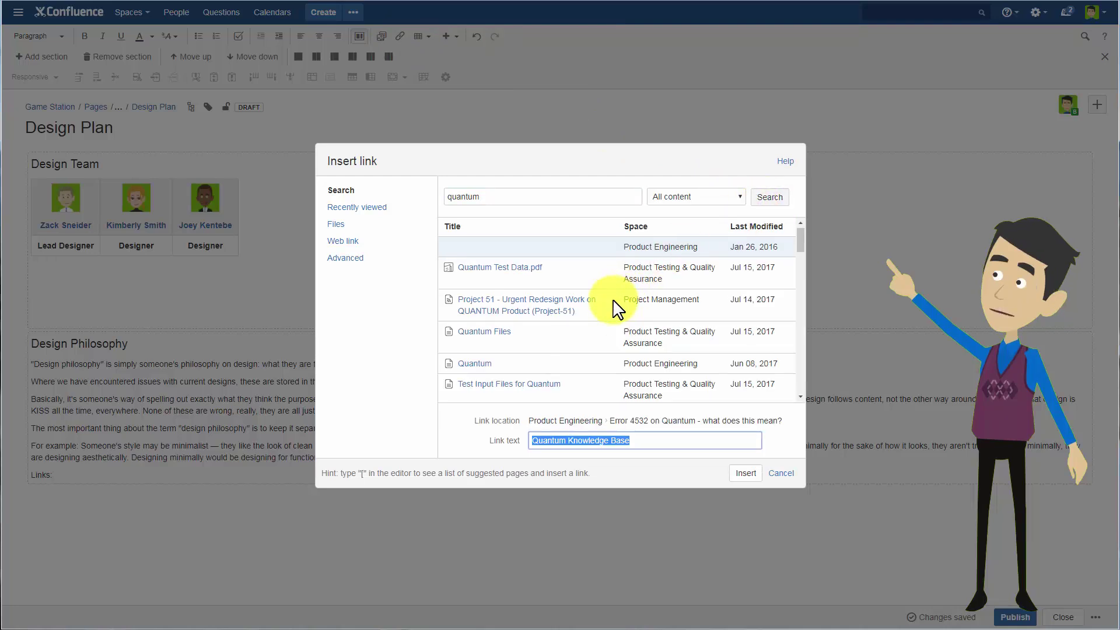
# Choose the Quantum KB & Problem Solver result dated Jan 12, 2016 as the link target and insert the link
pyautogui.scroll(-1, 621, 303)
pyautogui.scroll(-1, 622, 306)
pyautogui.click(592, 302)
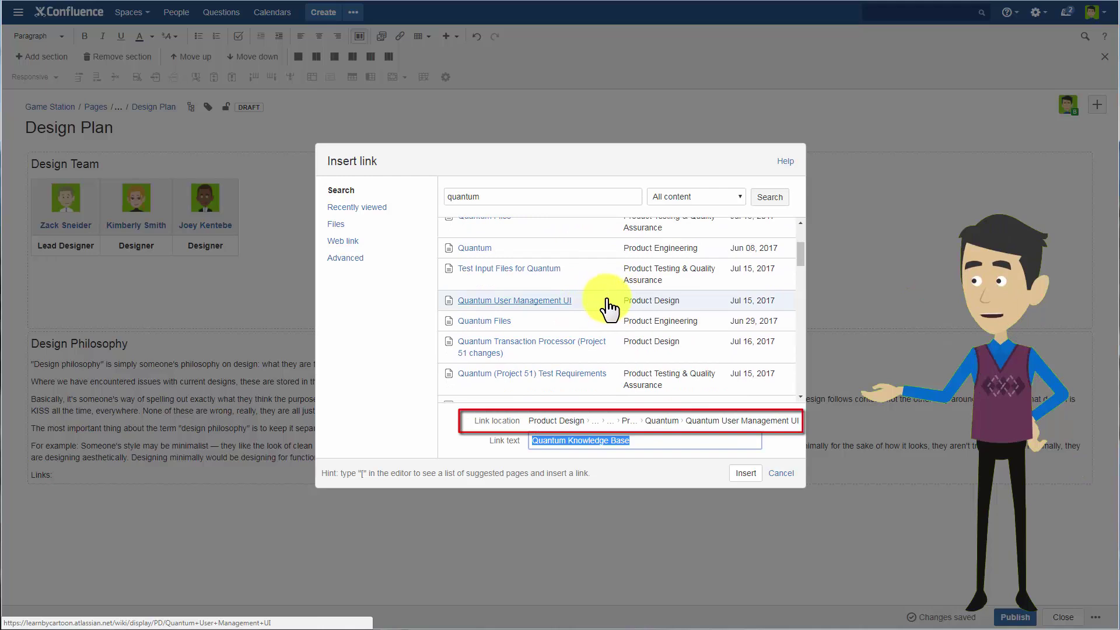
pyautogui.press('Down')
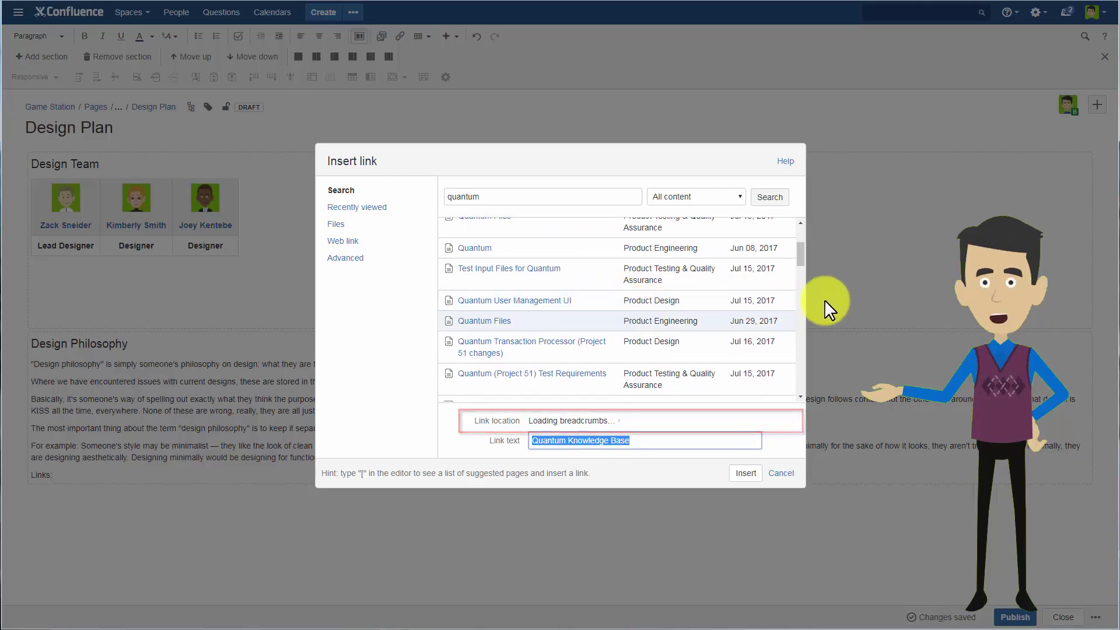
pyautogui.press('Down')
pyautogui.press('Down')
pyautogui.press('Down')
pyautogui.press('Down')
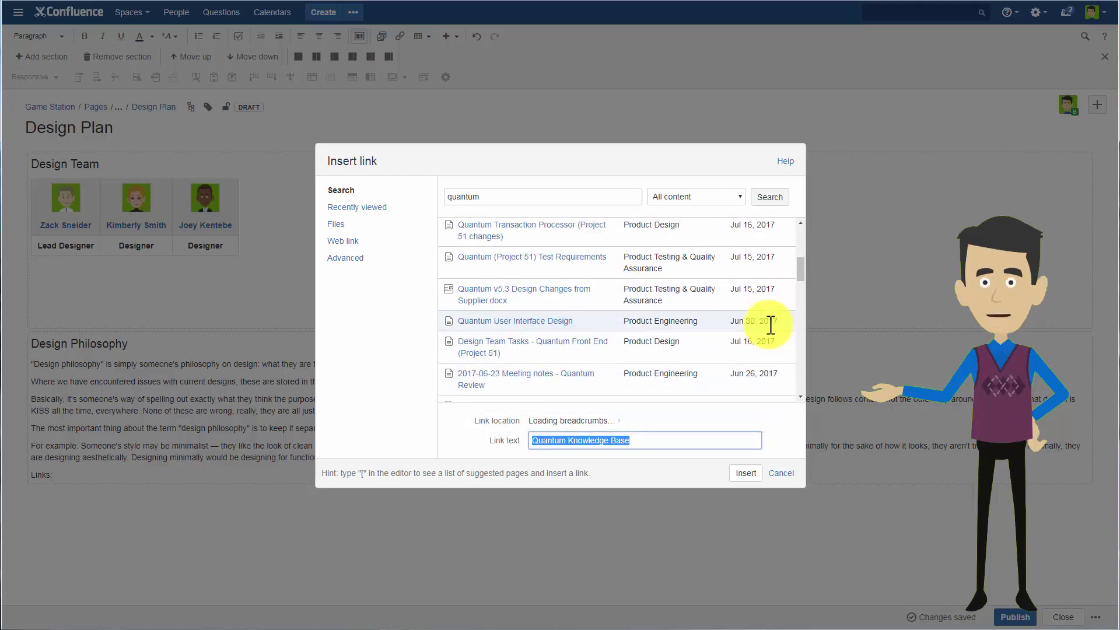
pyautogui.scroll(-5, 771, 325)
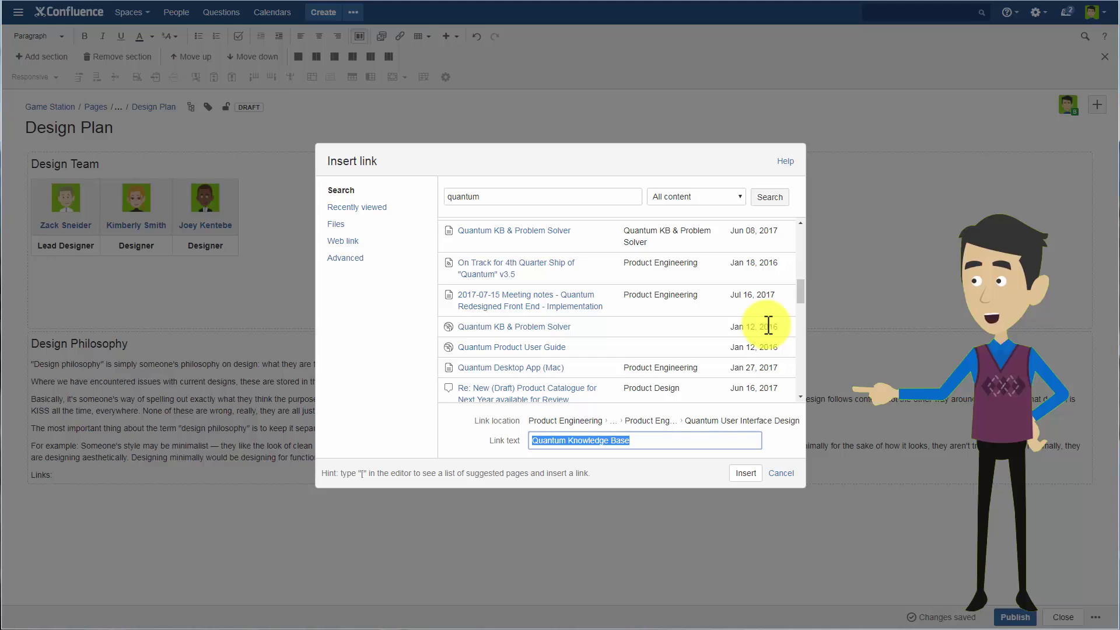
pyautogui.click(680, 326)
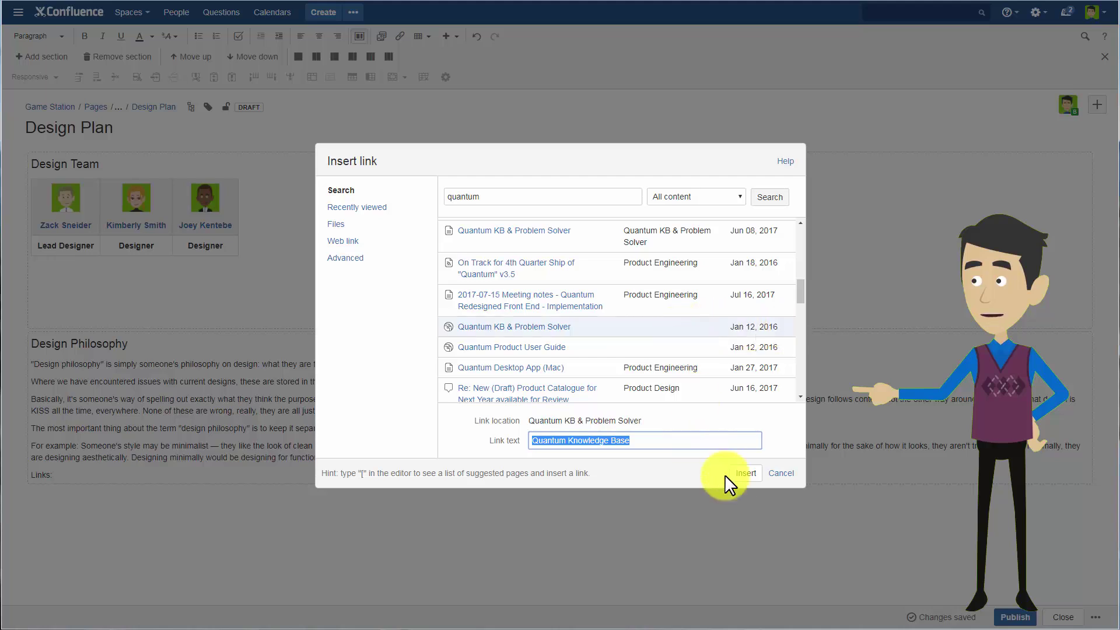
pyautogui.click(744, 473)
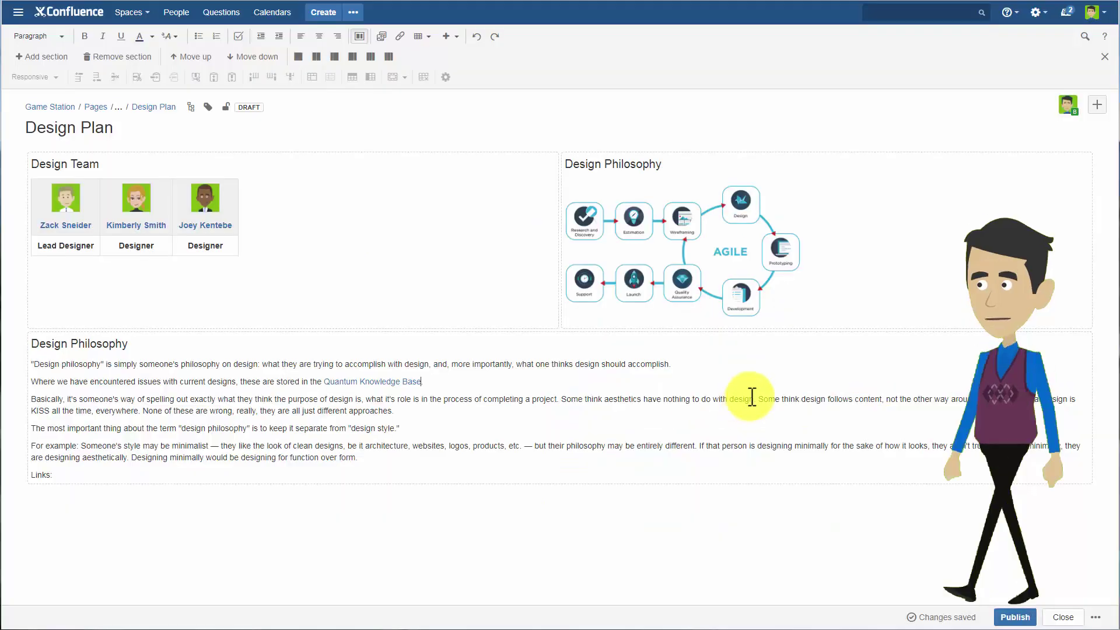
# Format the "Links:" line at the end of the lower section as Heading 3
pyautogui.click(38, 475)
pyautogui.click(34, 38)
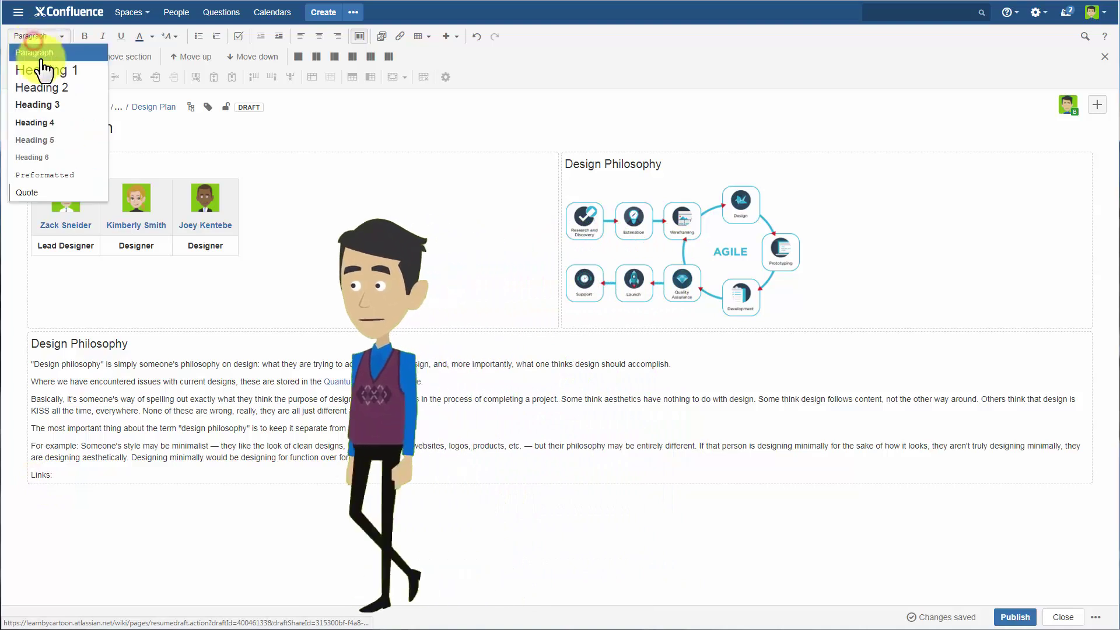
pyautogui.click(51, 105)
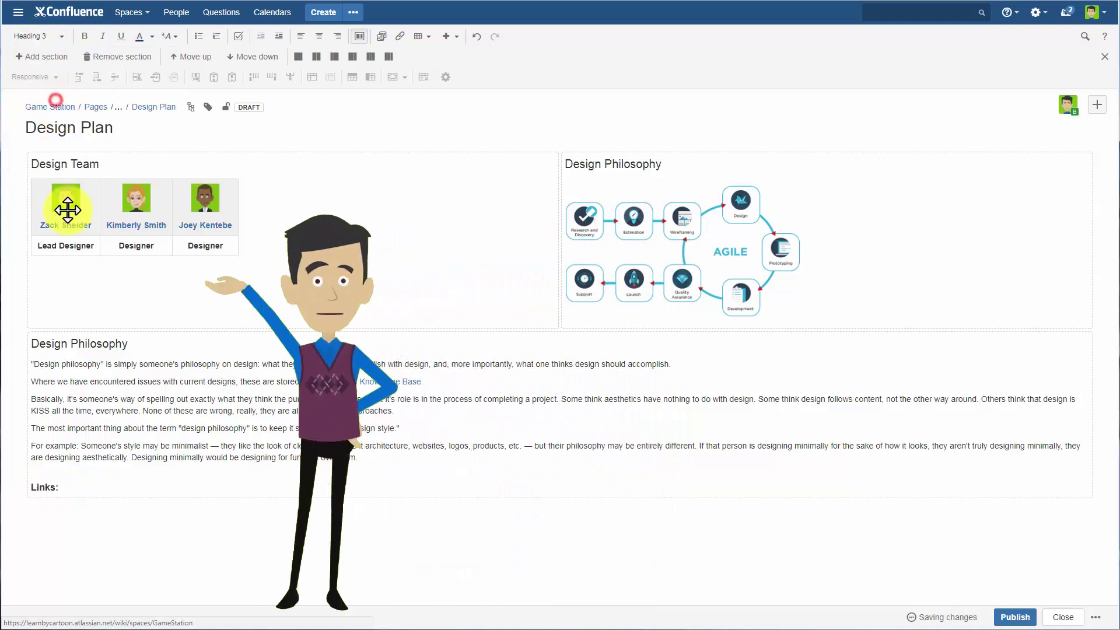
# Add a line below the Links heading and insert a link to Quantum v9.3 from the inline link suggestions for "quantum"
pyautogui.click(77, 488)
pyautogui.press('Return')
pyautogui.write('[')
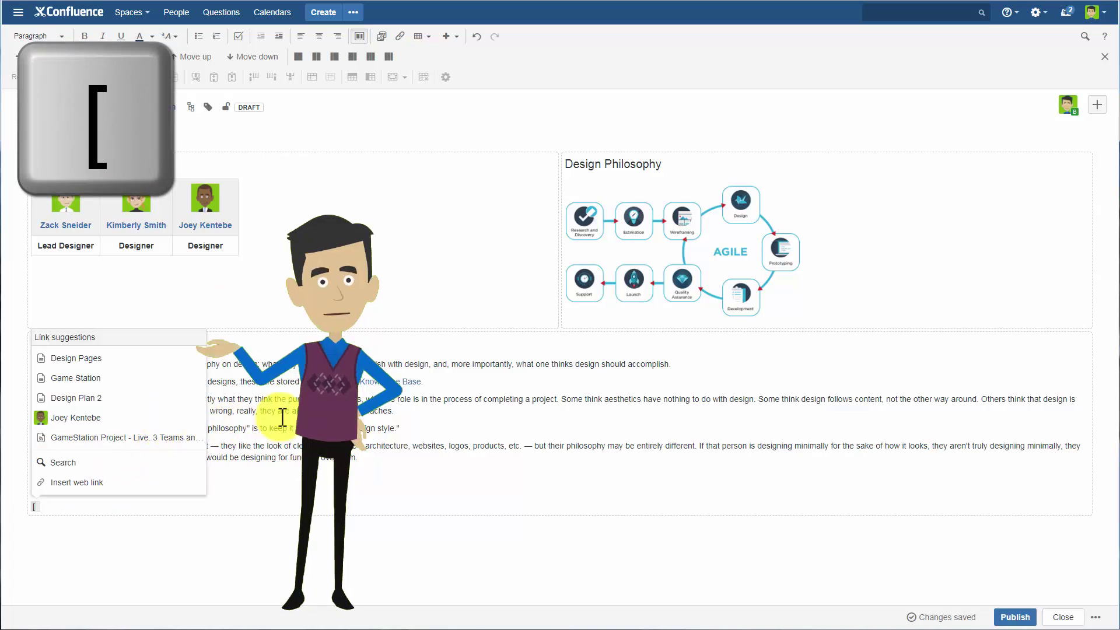
pyautogui.write('g')
pyautogui.write('uantu')
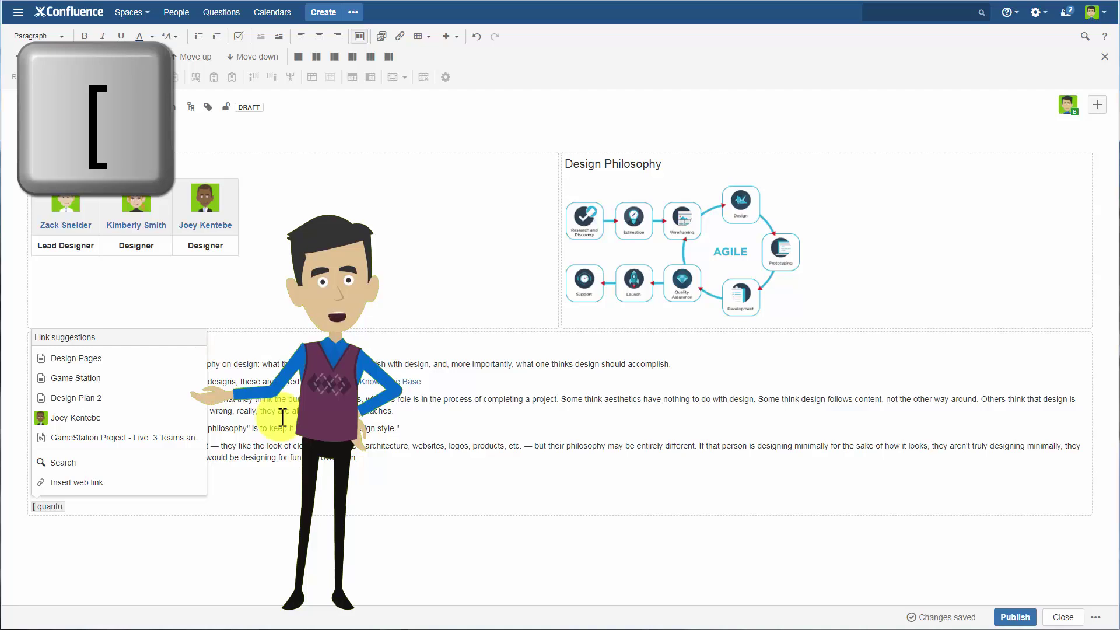
pyautogui.write('m')
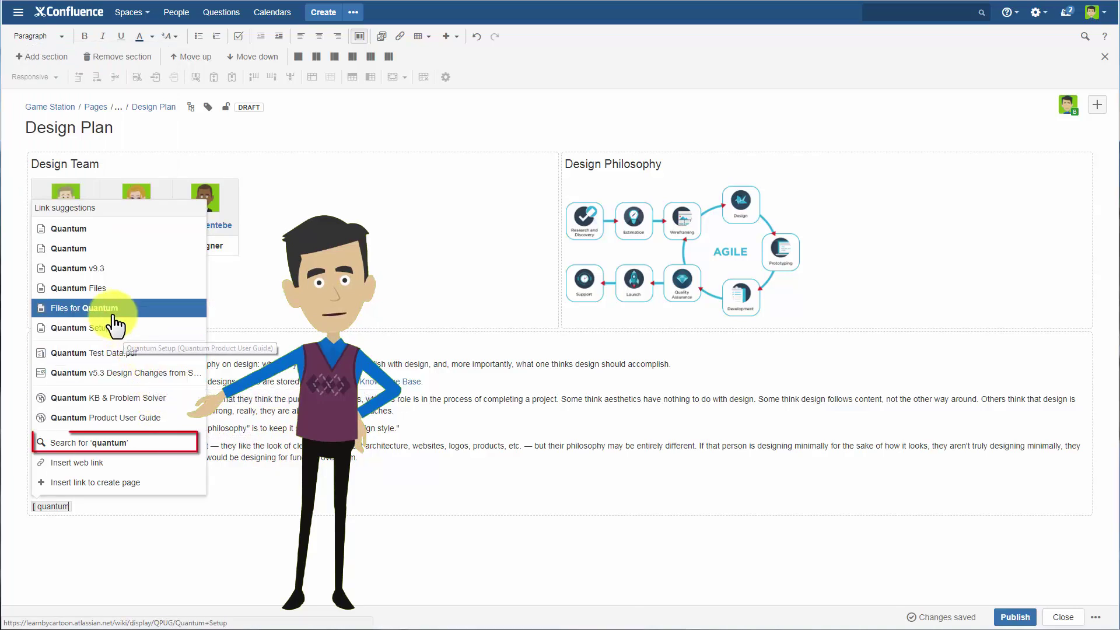
pyautogui.click(116, 271)
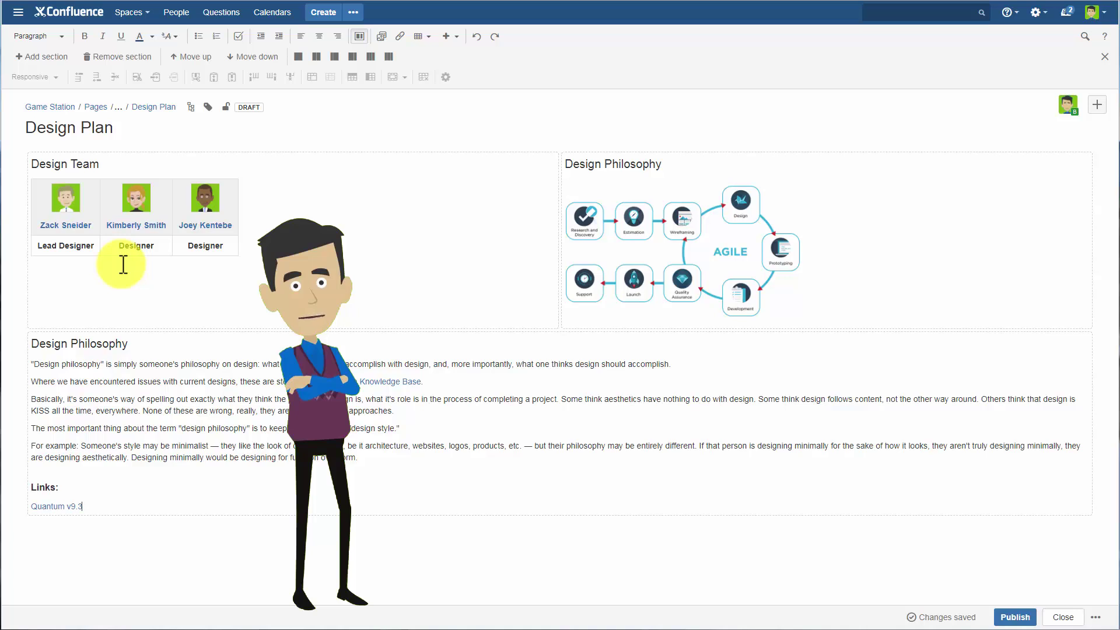
# Add a two-column section below the Design Team section and move it up to the top of the page
pyautogui.click(125, 171)
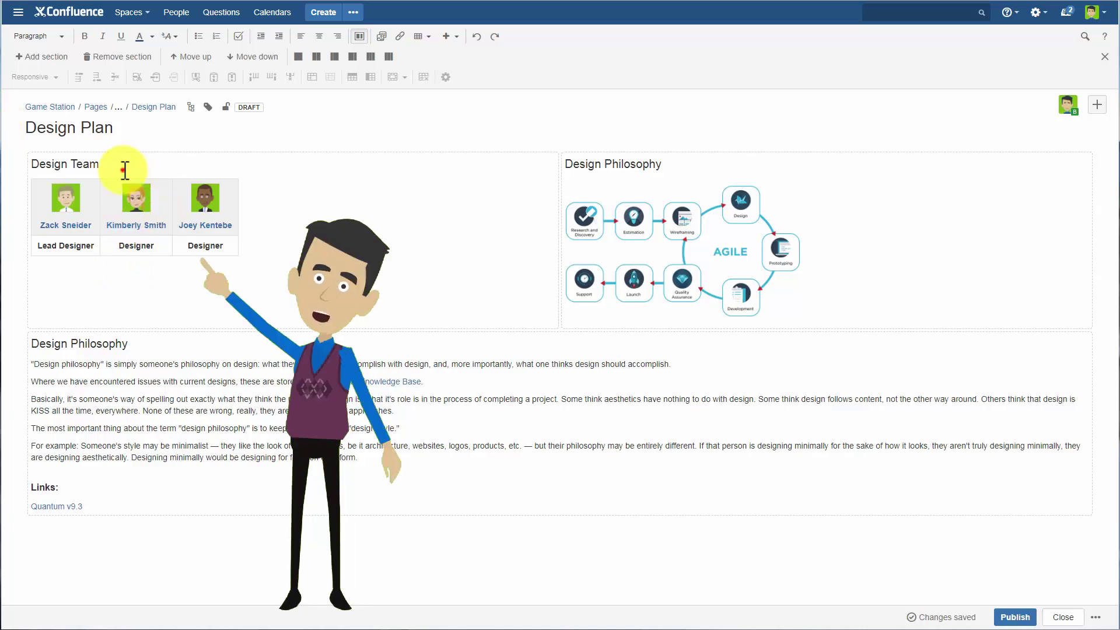
pyautogui.click(50, 61)
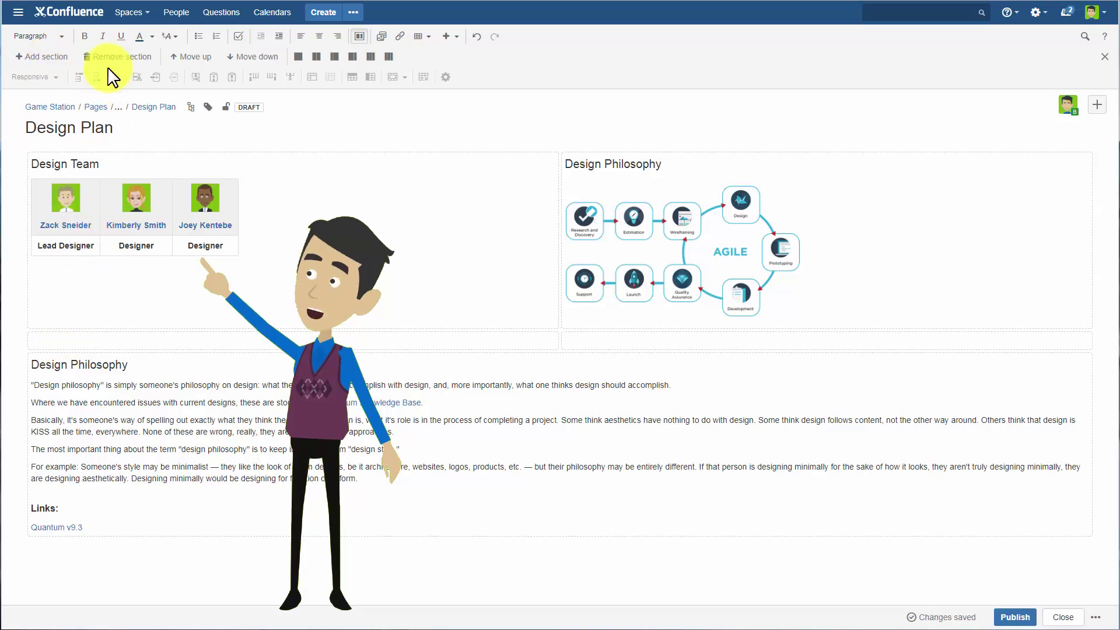
pyautogui.click(190, 57)
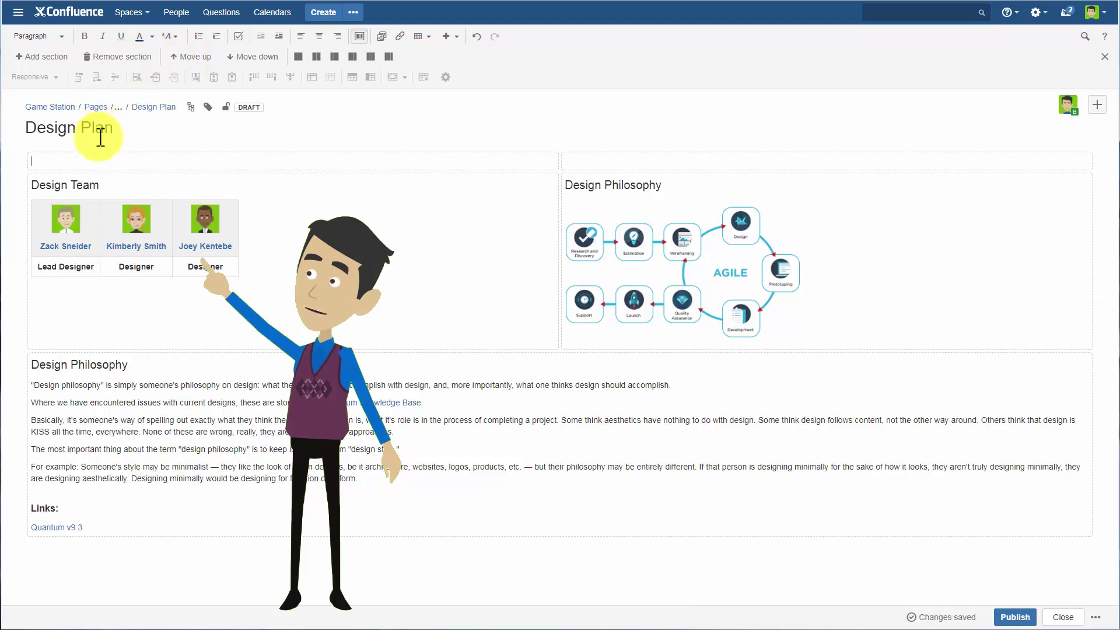
# Insert a Table of Contents macro with default settings in the first column of the top section and add a horizontal rule below it
pyautogui.click(105, 159)
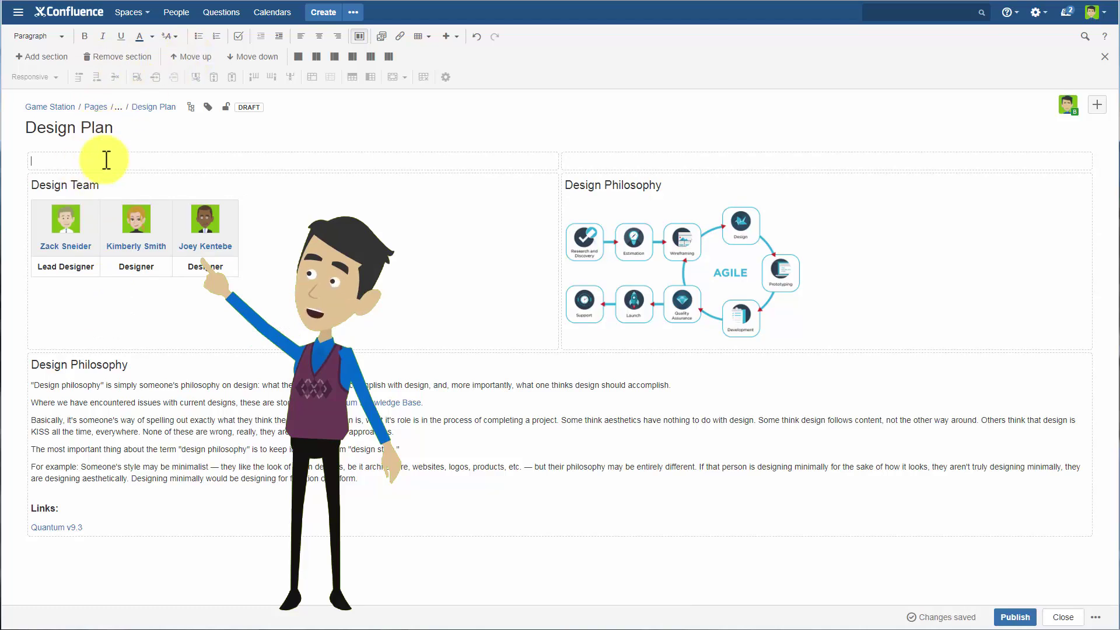
pyautogui.click(455, 37)
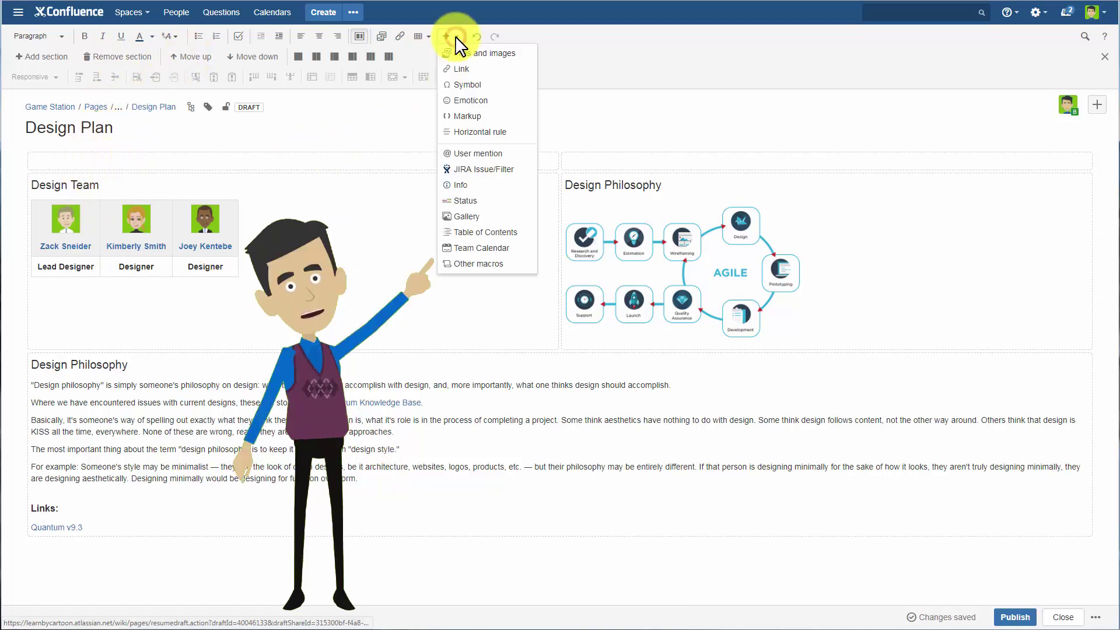
pyautogui.click(486, 233)
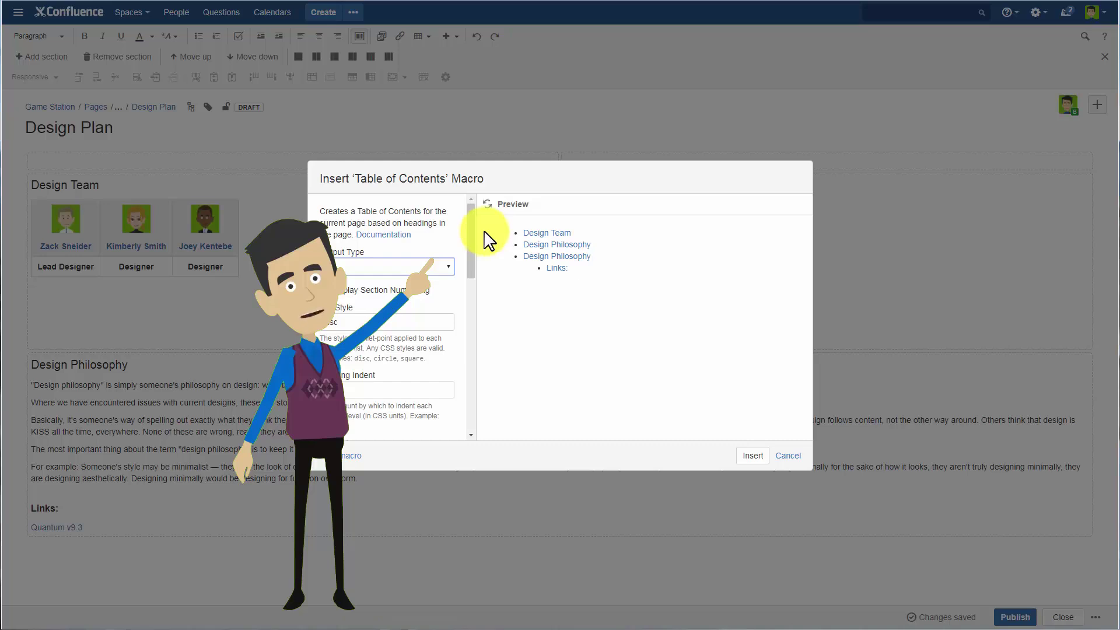
pyautogui.click(752, 456)
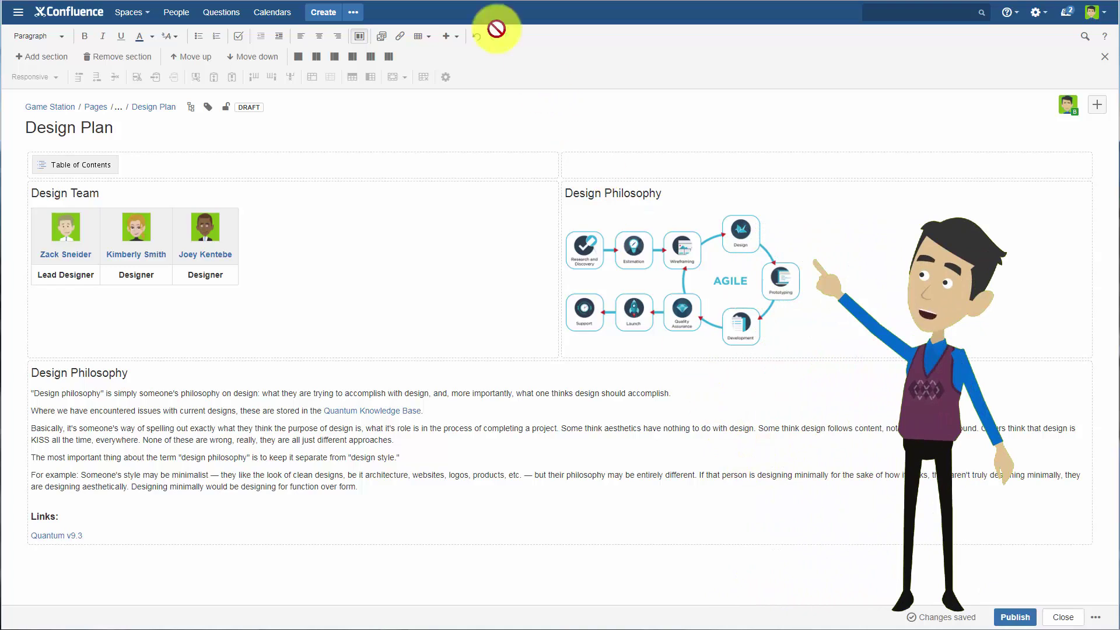
pyautogui.click(449, 36)
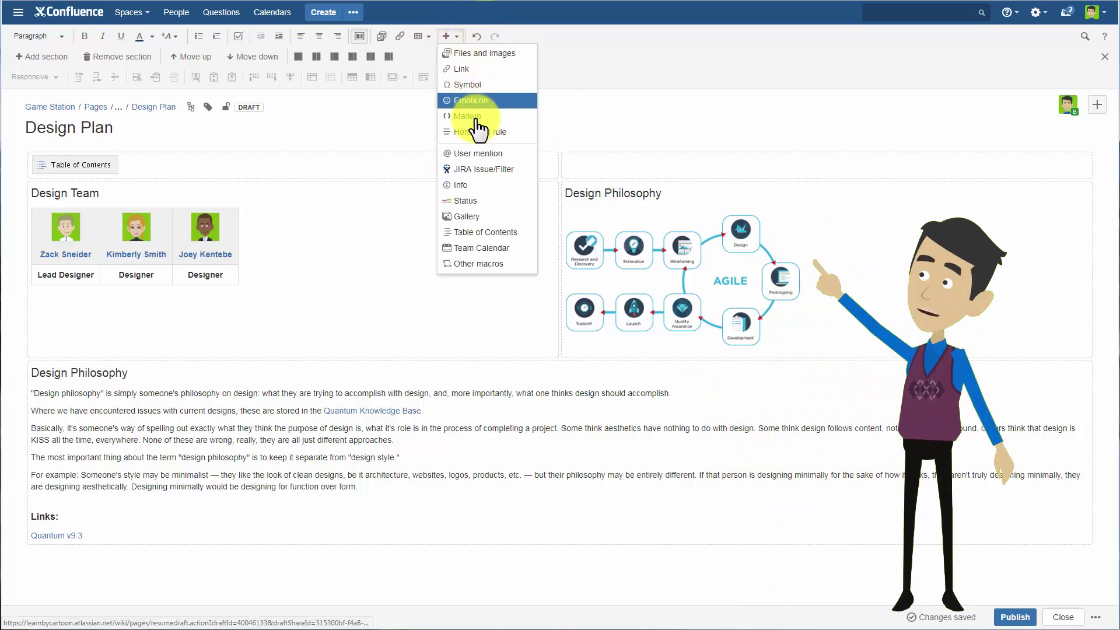
pyautogui.click(517, 142)
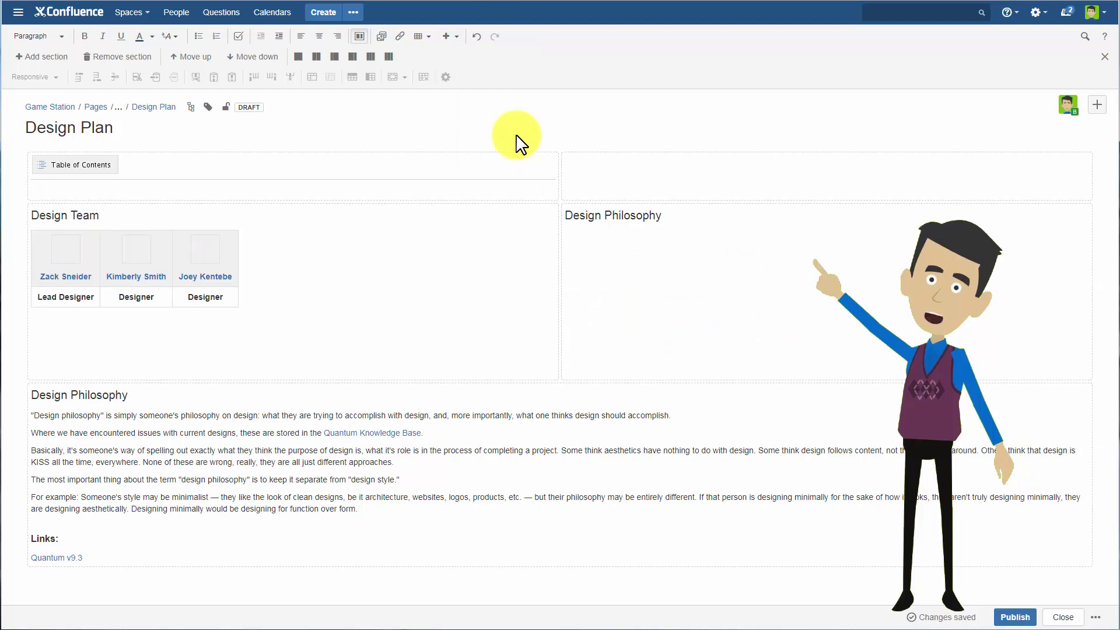
# Enter "Project Status" in the second column of the top section and format it as Heading 2
pyautogui.click(606, 166)
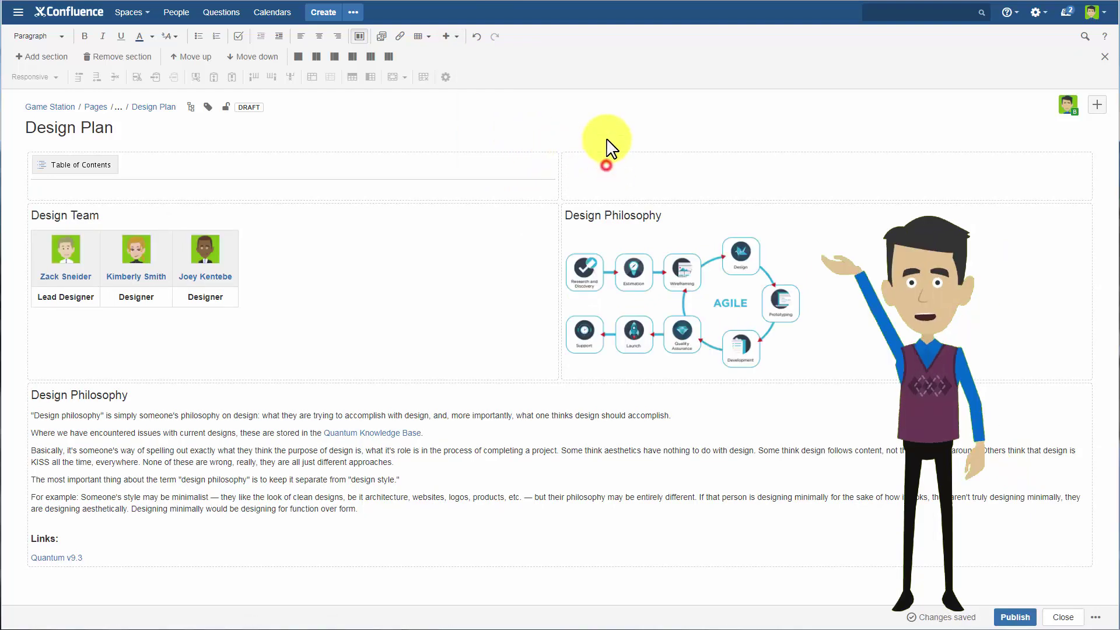
pyautogui.write('Project Status')
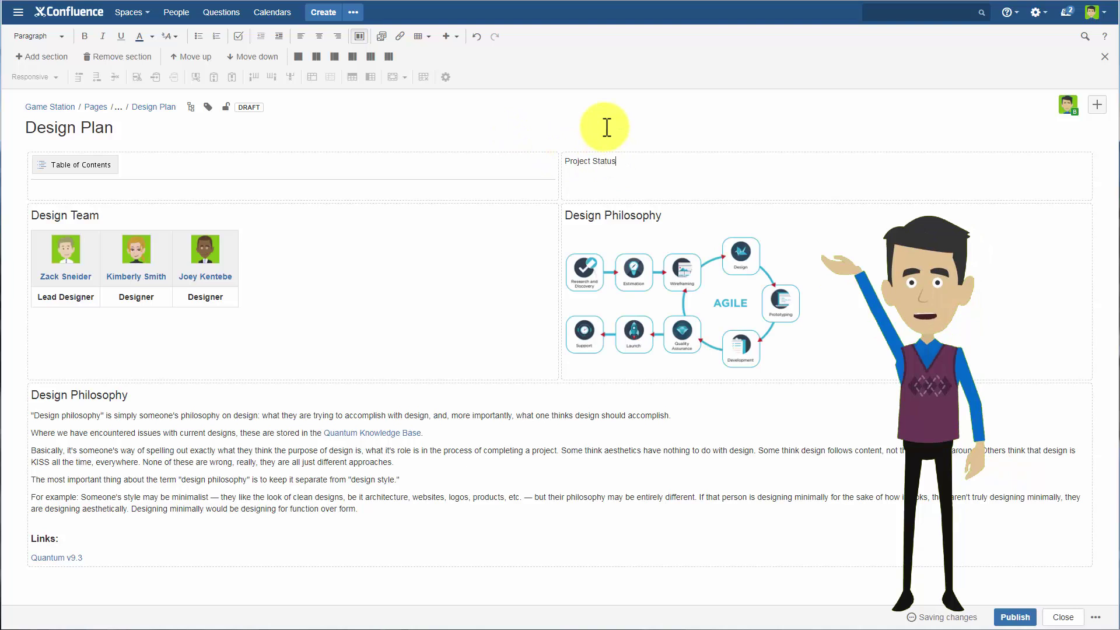
pyautogui.click(37, 36)
pyautogui.click(32, 86)
pyautogui.click(652, 160)
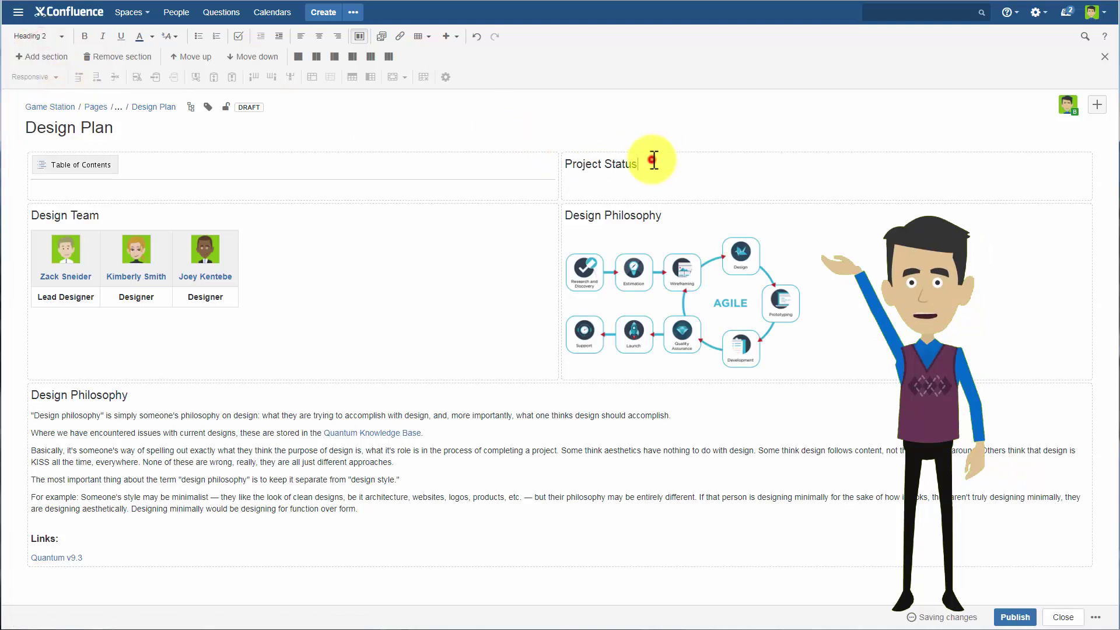
# On a new line below the Project Status heading, set up a Status macro titled "In progress" with the colour Green
pyautogui.press('Return')
pyautogui.click(445, 36)
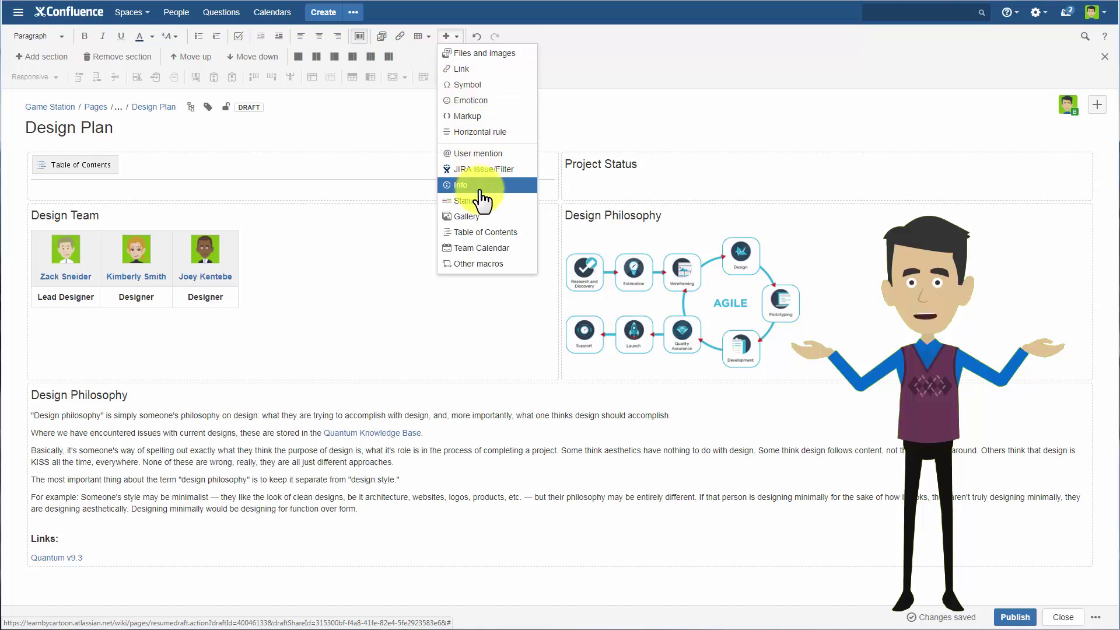
pyautogui.click(484, 201)
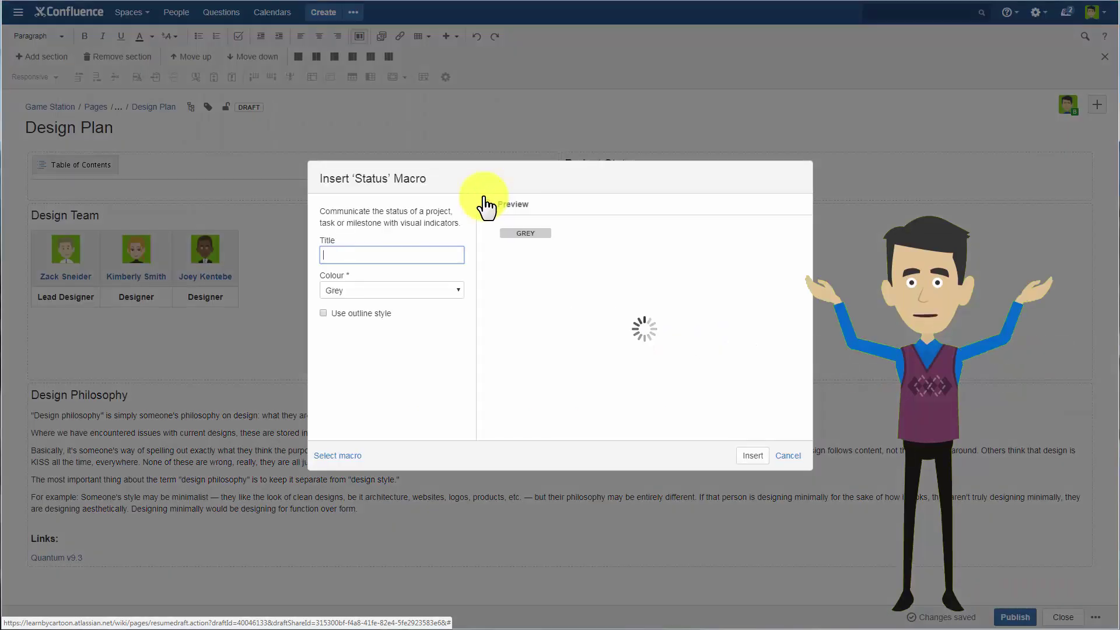
pyautogui.click(419, 255)
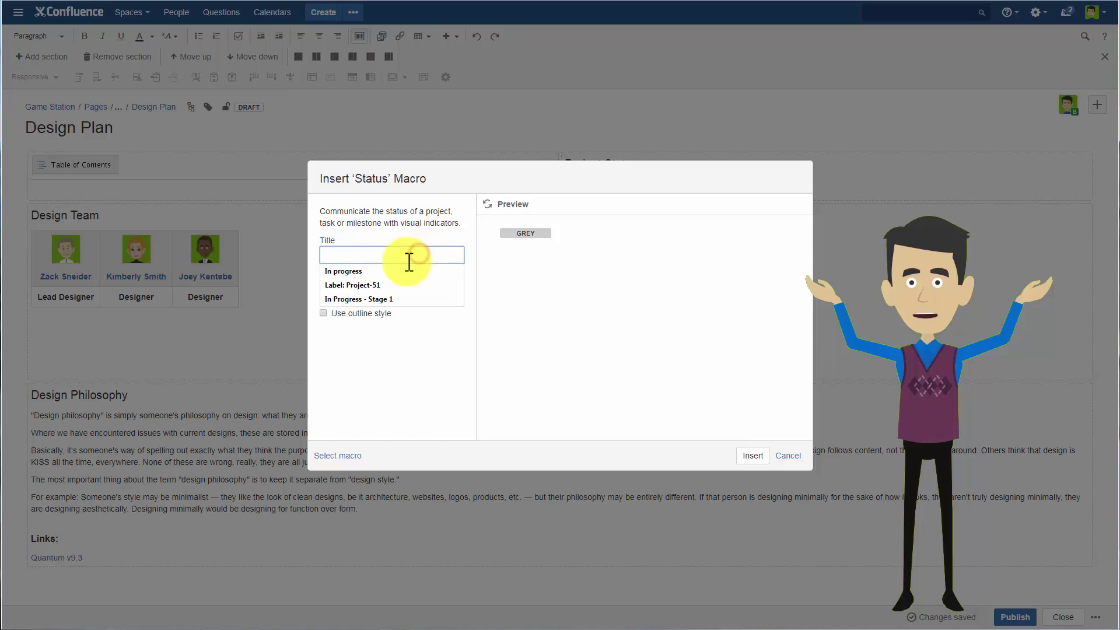
pyautogui.click(360, 272)
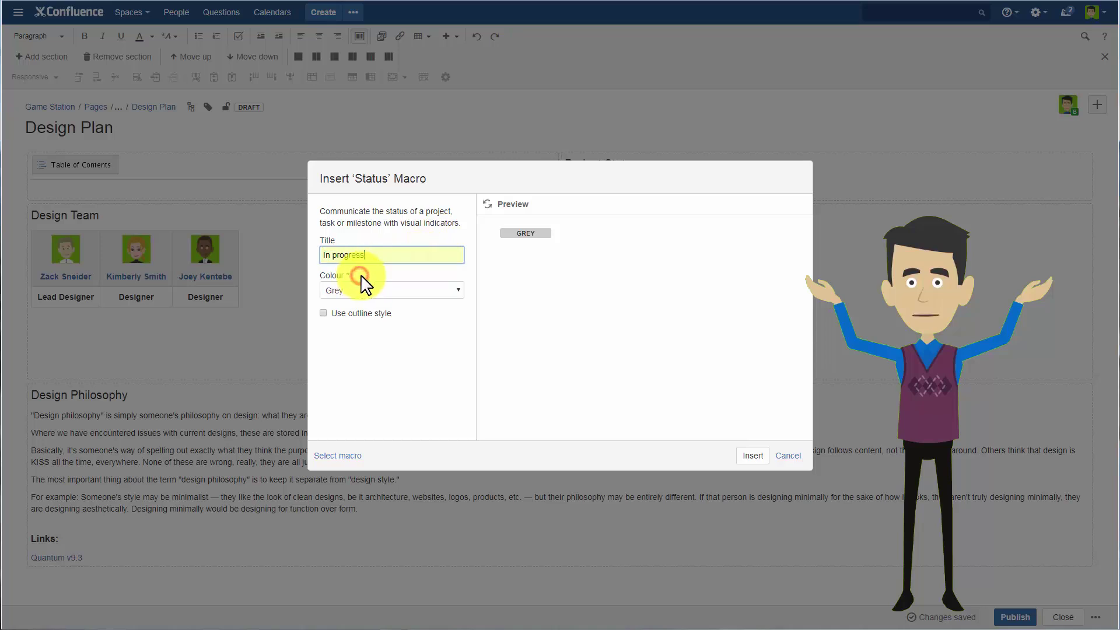
pyautogui.click(426, 290)
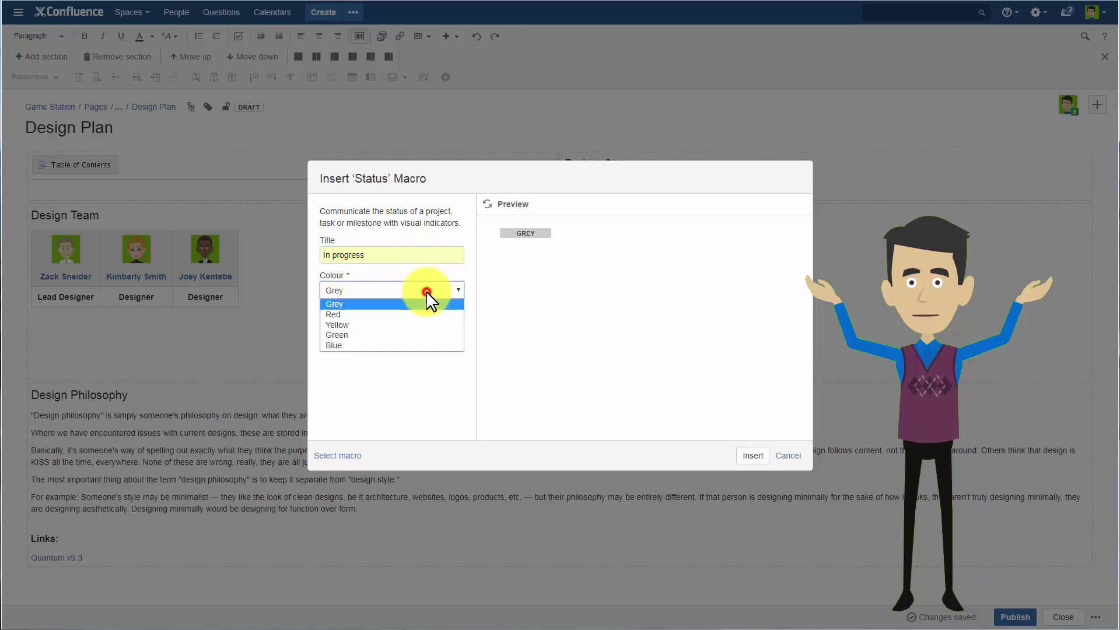
pyautogui.click(370, 335)
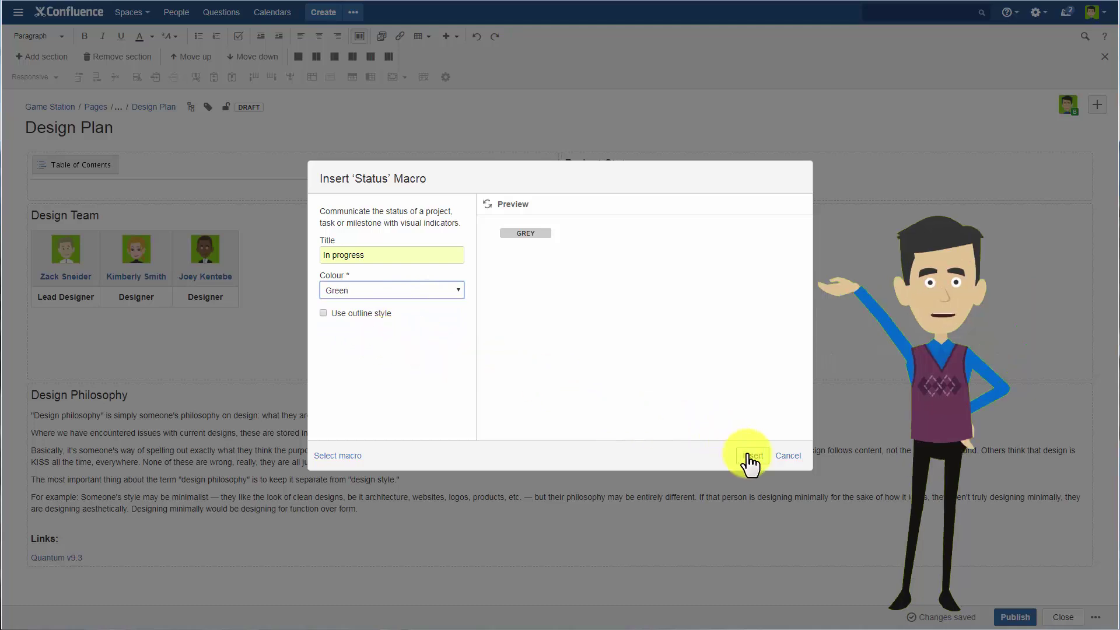
# Preview and insert the configured status macro, and publish the Design Plan page
pyautogui.click(487, 204)
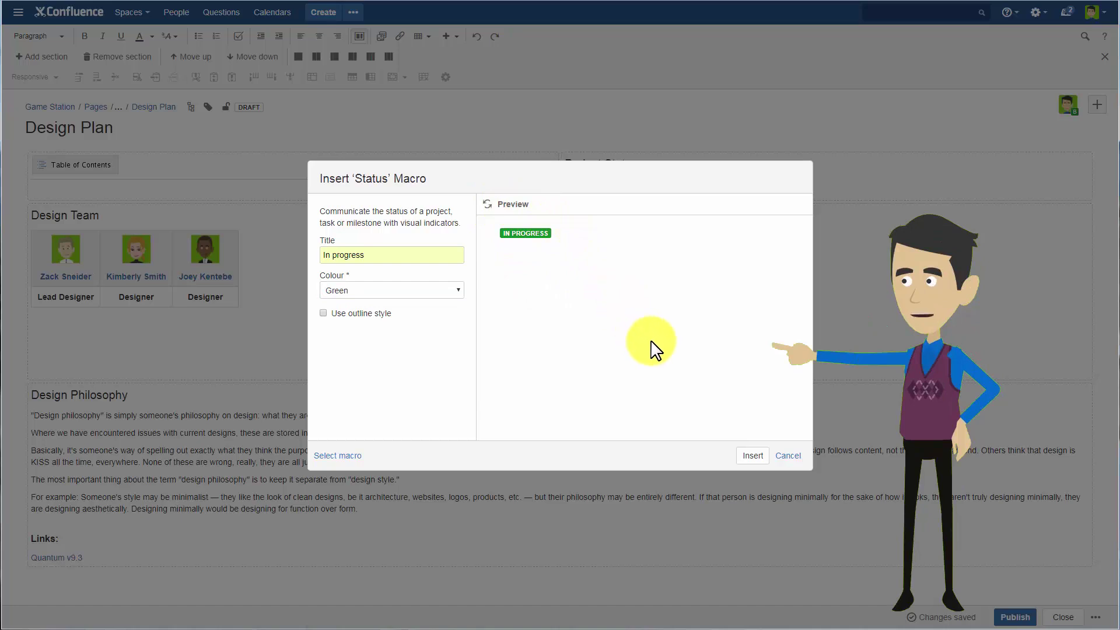
pyautogui.click(752, 457)
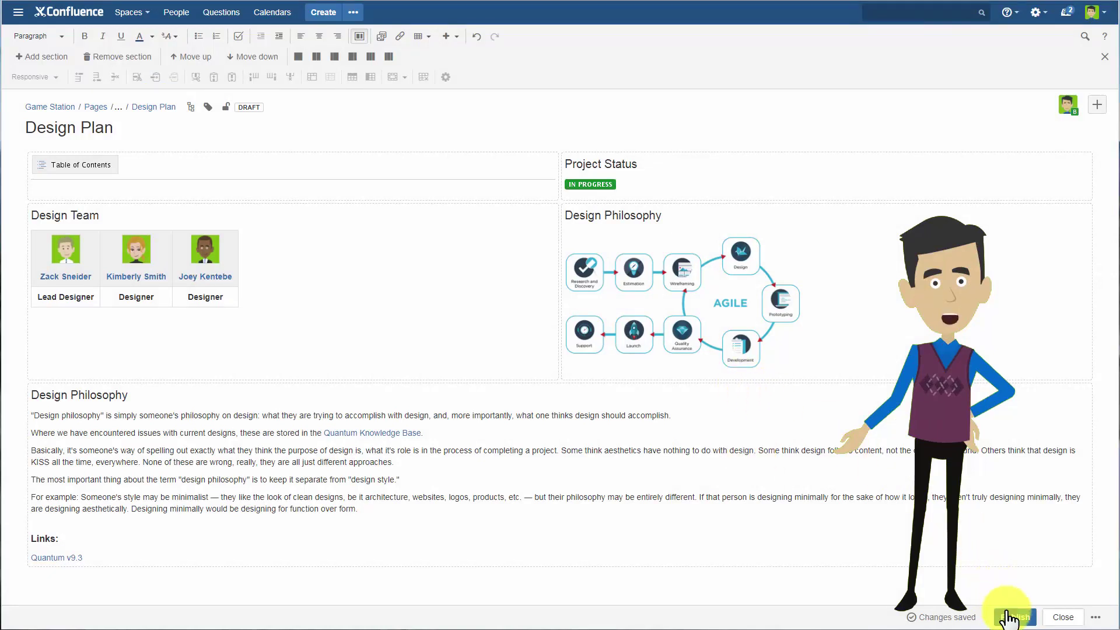
pyautogui.click(1009, 617)
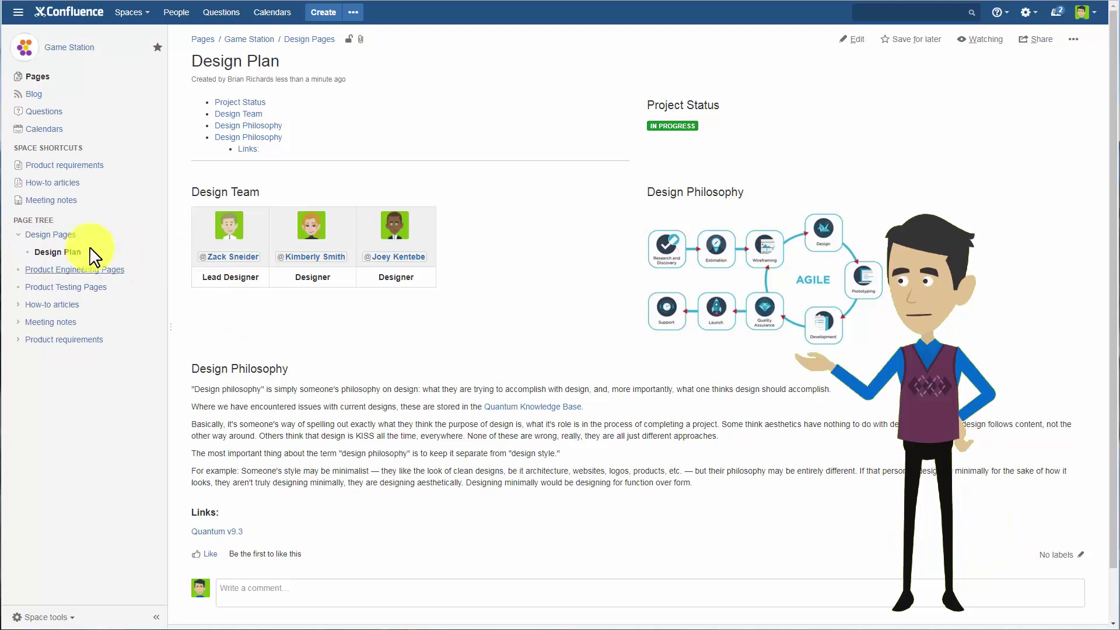
# Edit the parent page Design Pages to insert a Children Display macro with default settings, and publish the page
pyautogui.click(59, 235)
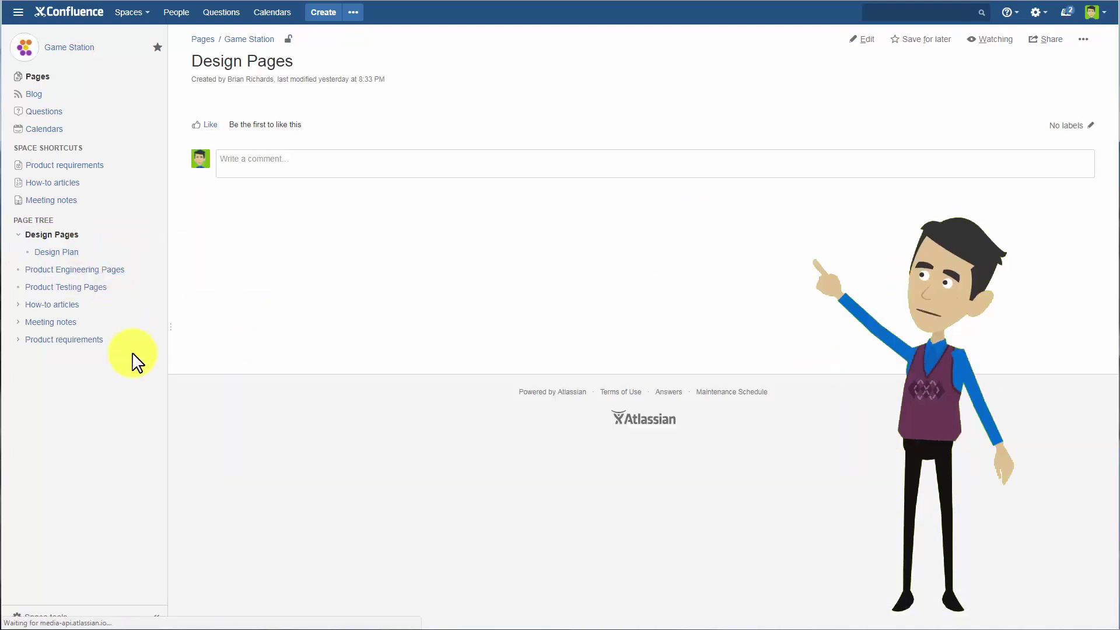
pyautogui.click(866, 38)
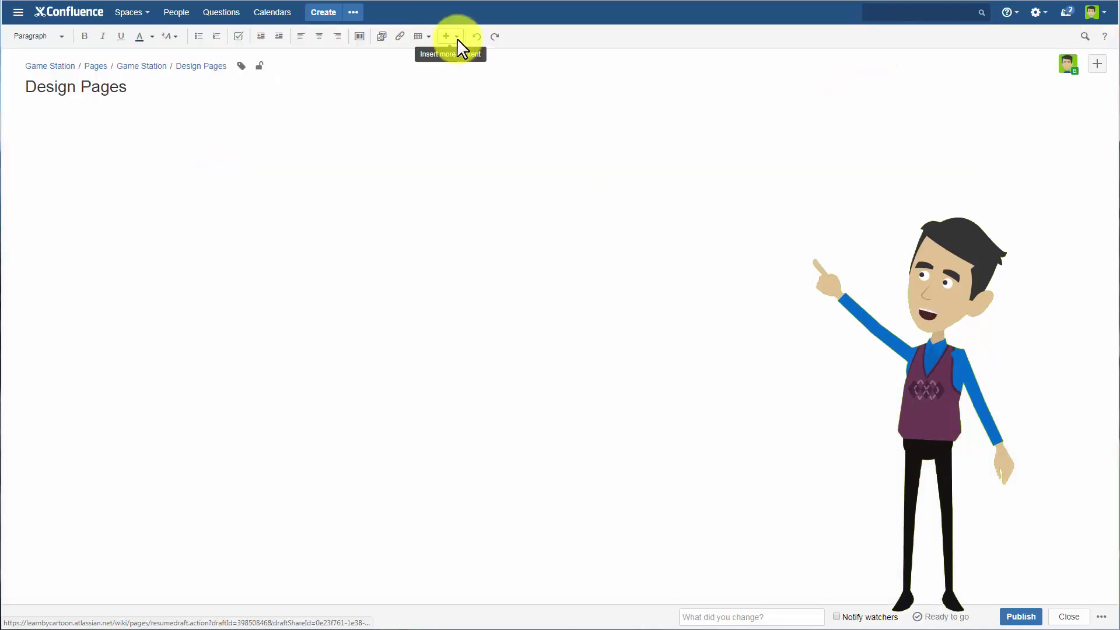
pyautogui.click(457, 37)
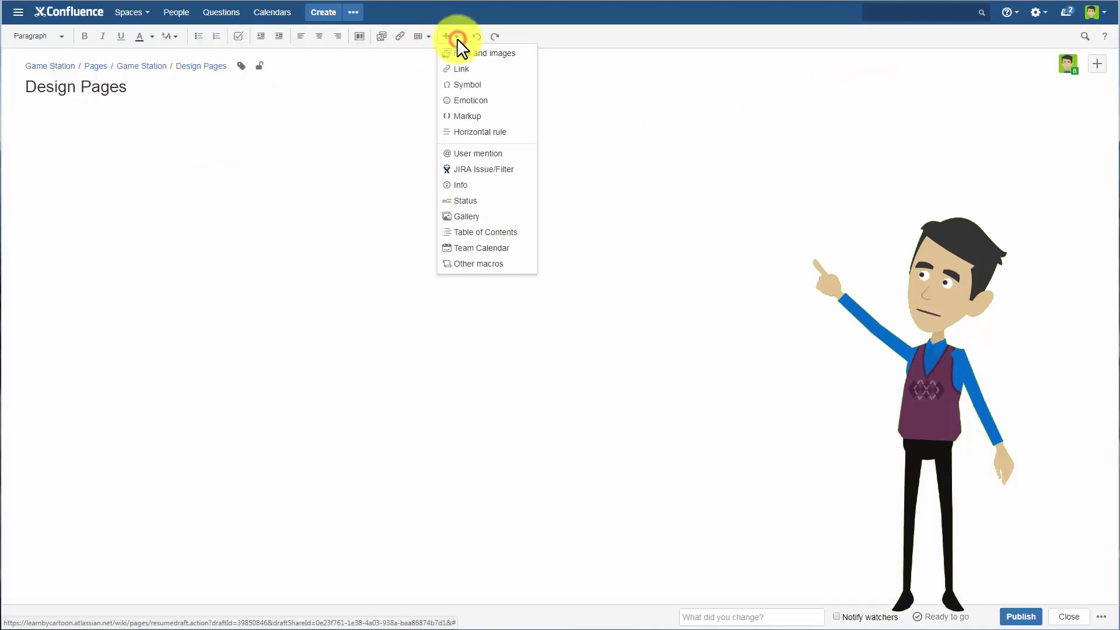
pyautogui.click(476, 267)
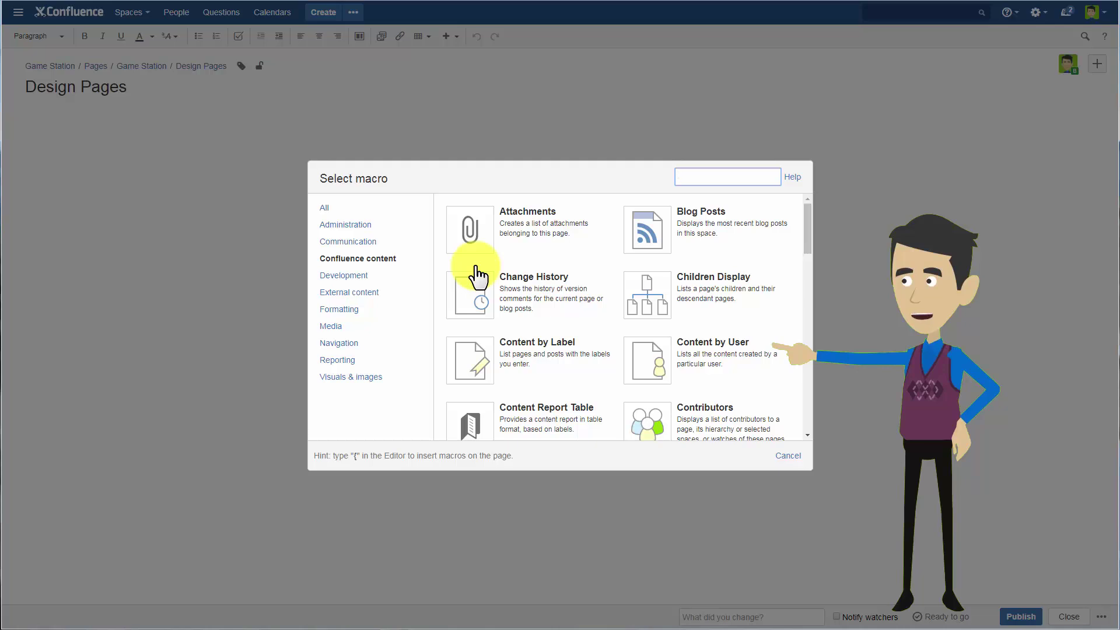
pyautogui.click(357, 344)
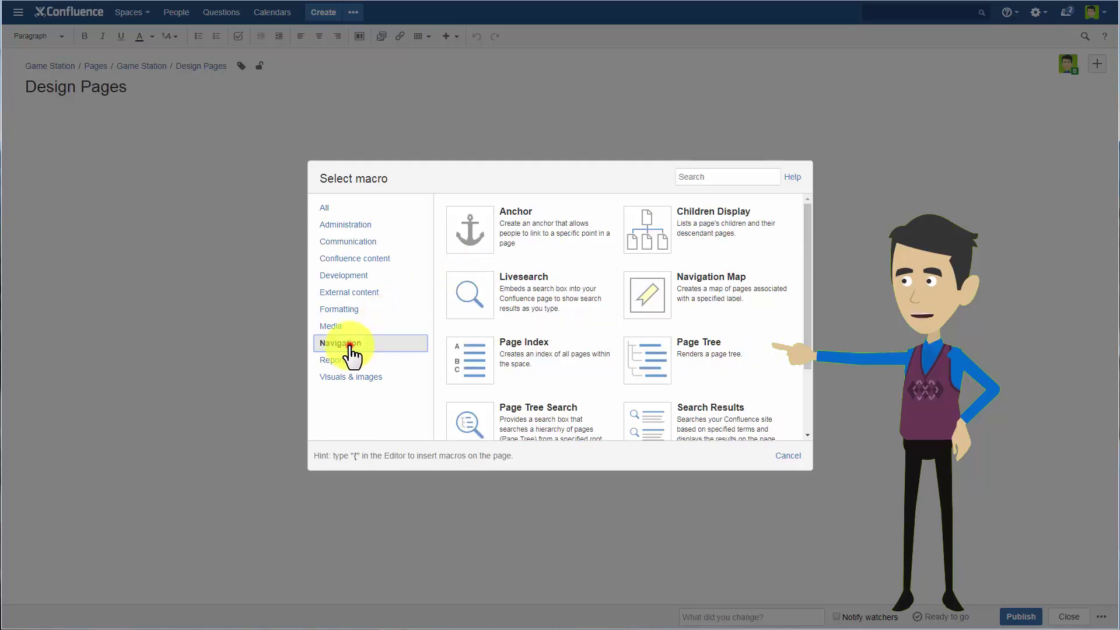
pyautogui.click(658, 267)
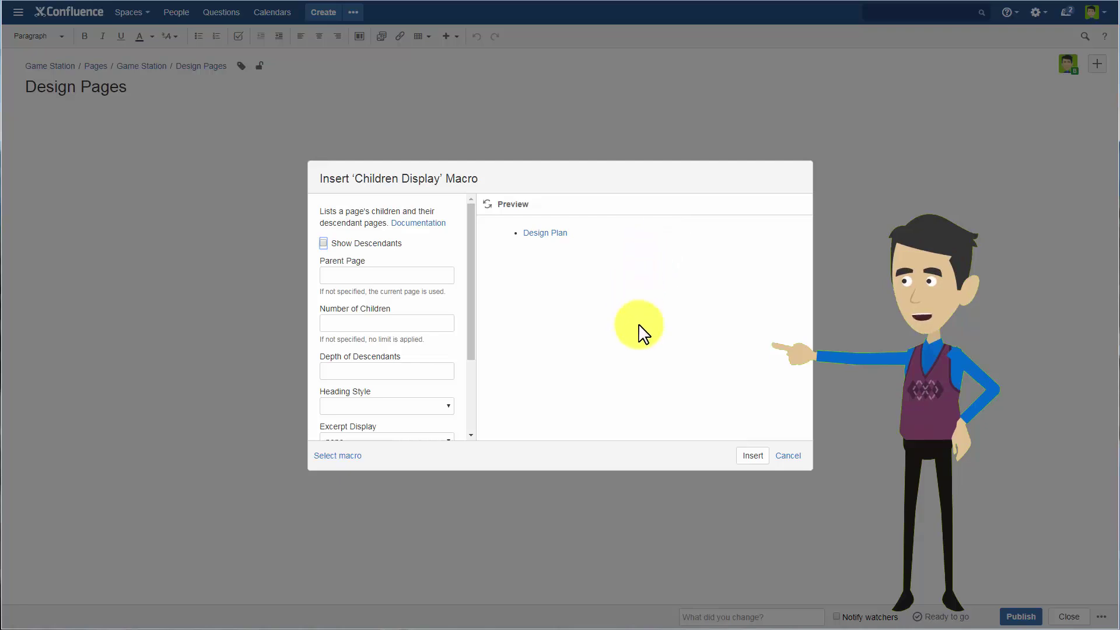
pyautogui.click(752, 458)
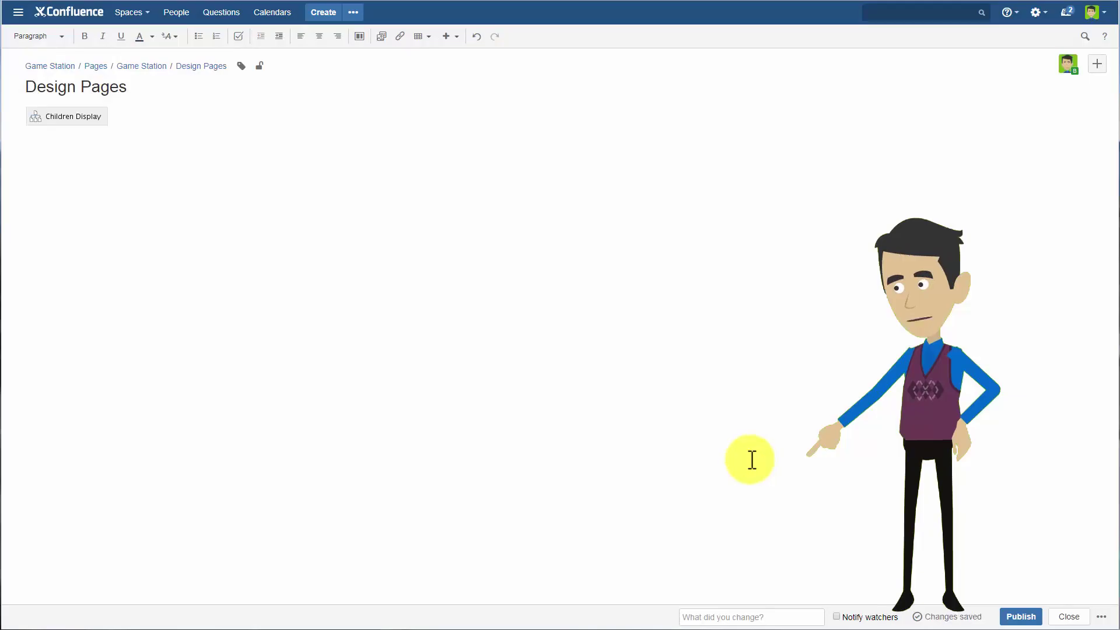
pyautogui.click(1020, 616)
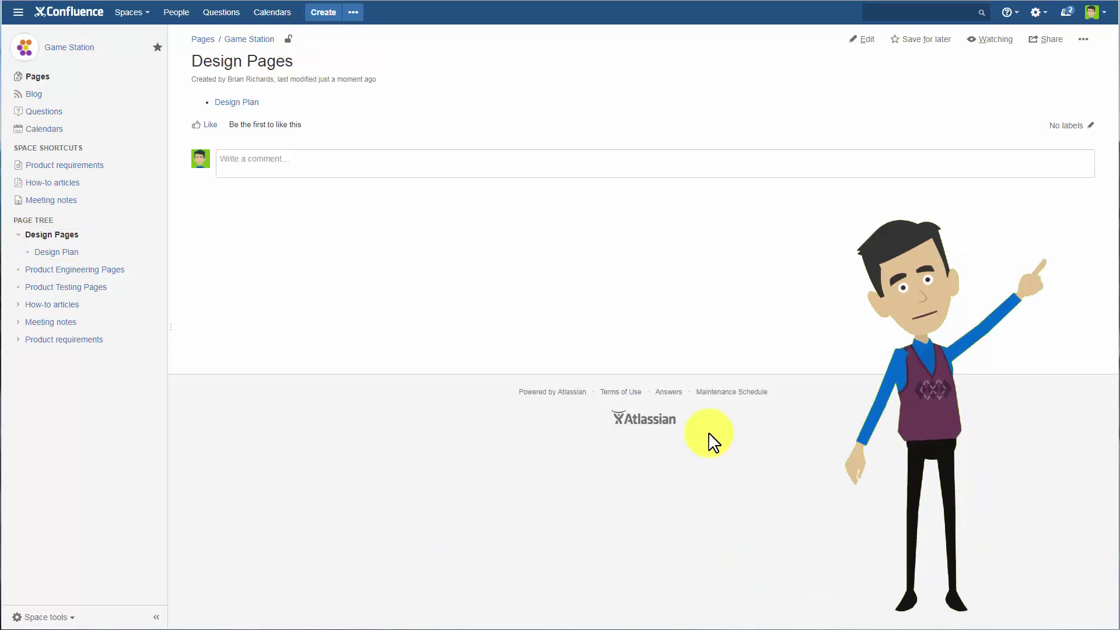
# Edit the Design Pages page and browse the Administration, Communication and Confluence content categories in the macro browser
pyautogui.click(1084, 40)
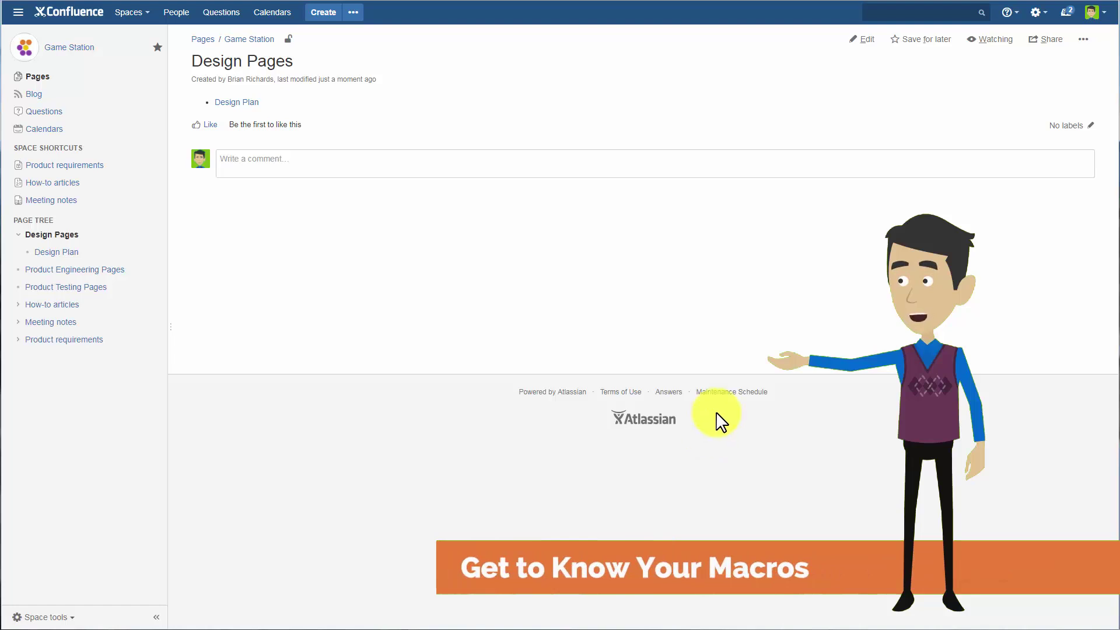
pyautogui.click(860, 45)
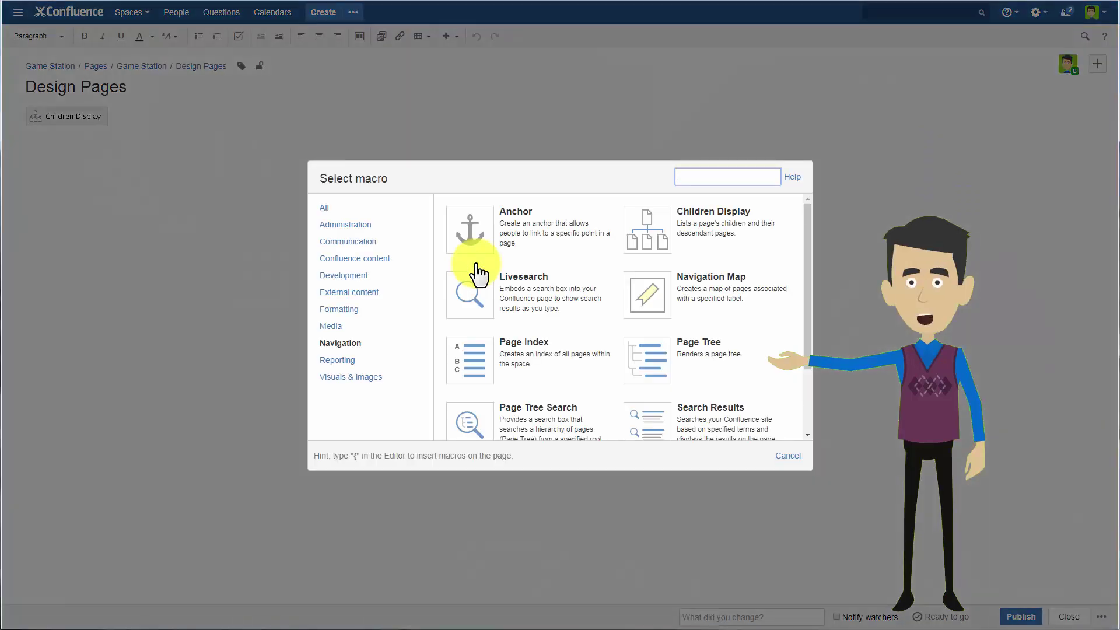
pyautogui.click(334, 225)
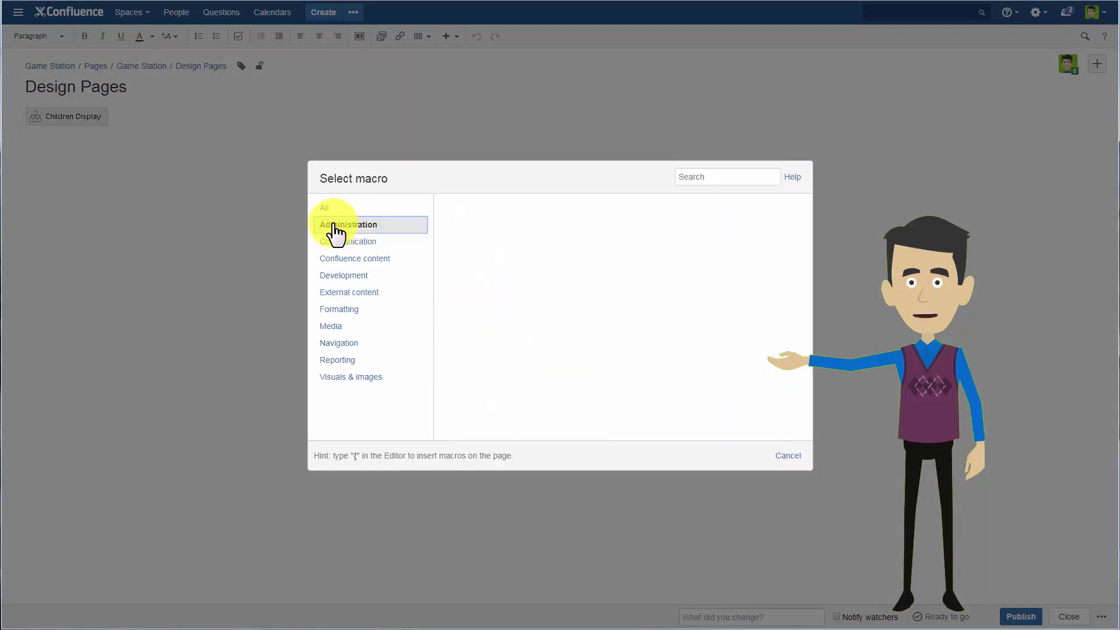
pyautogui.click(337, 242)
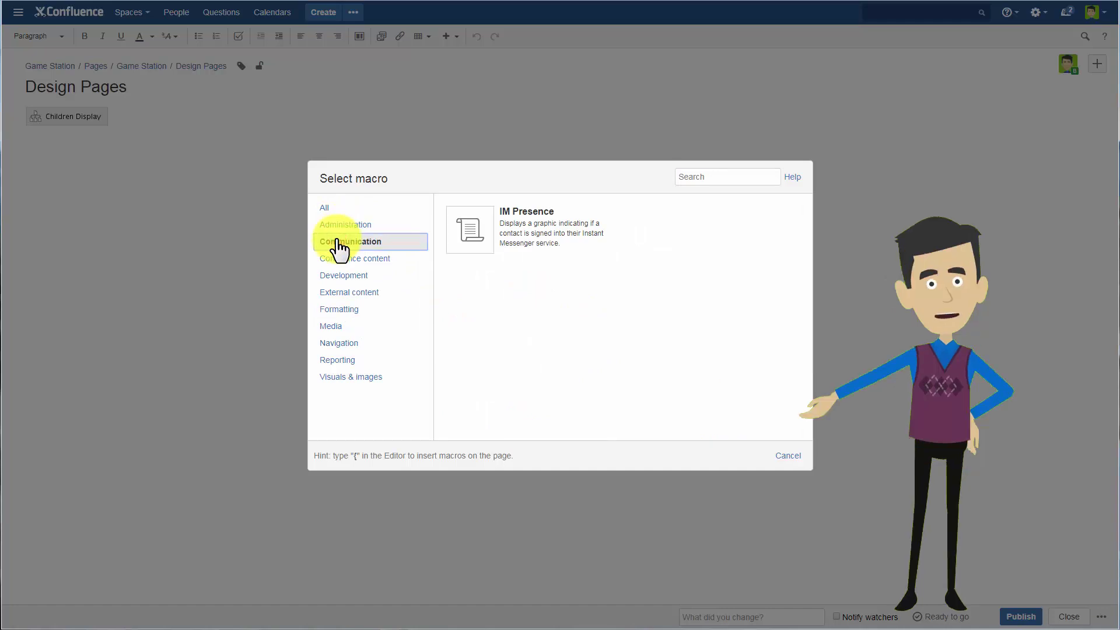
pyautogui.click(344, 258)
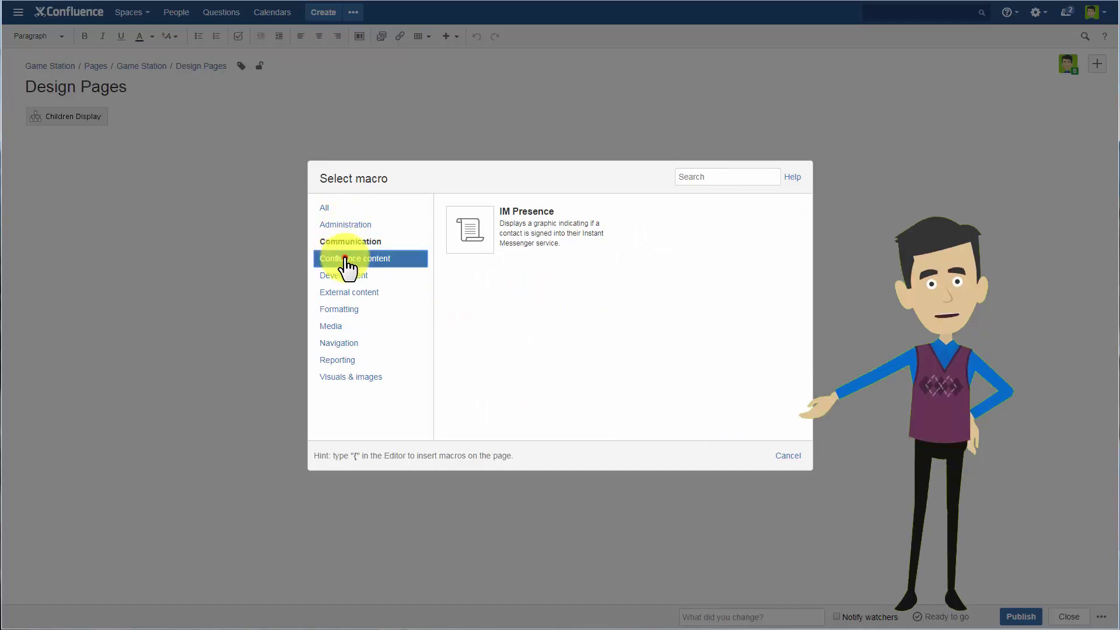
pyautogui.scroll(-3, 620, 315)
pyautogui.scroll(-5, 620, 315)
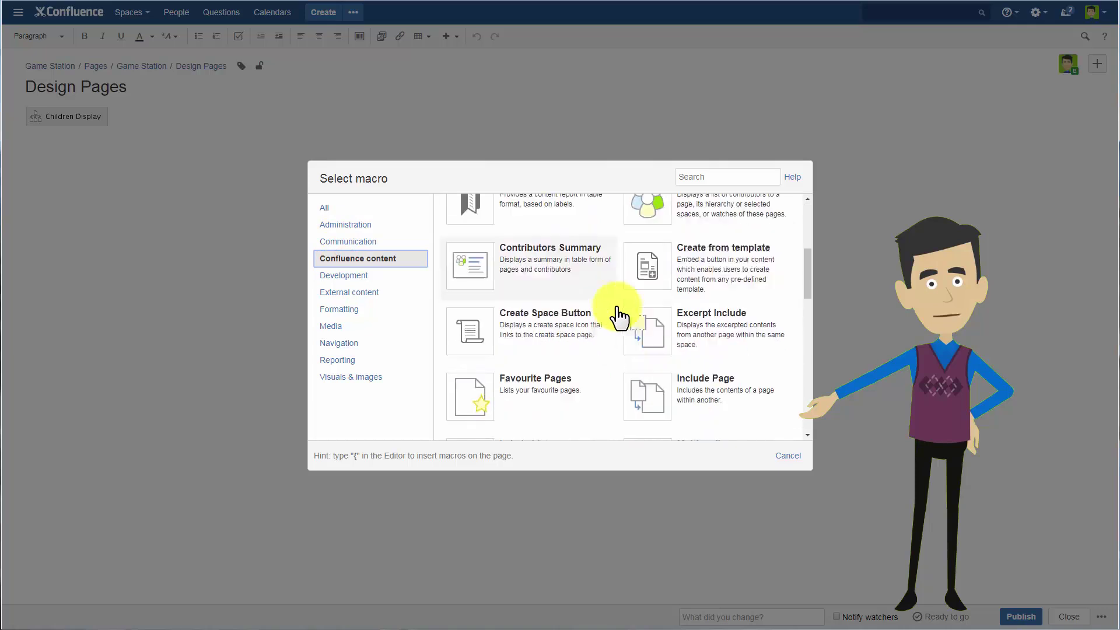
pyautogui.scroll(-6, 609, 318)
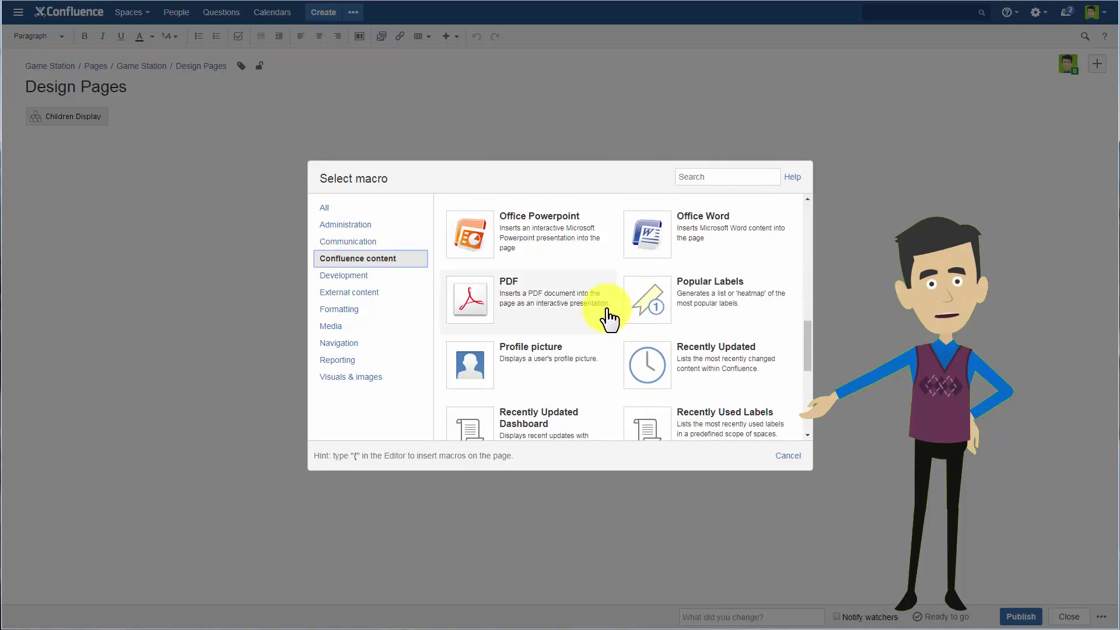
pyautogui.scroll(14, 606, 316)
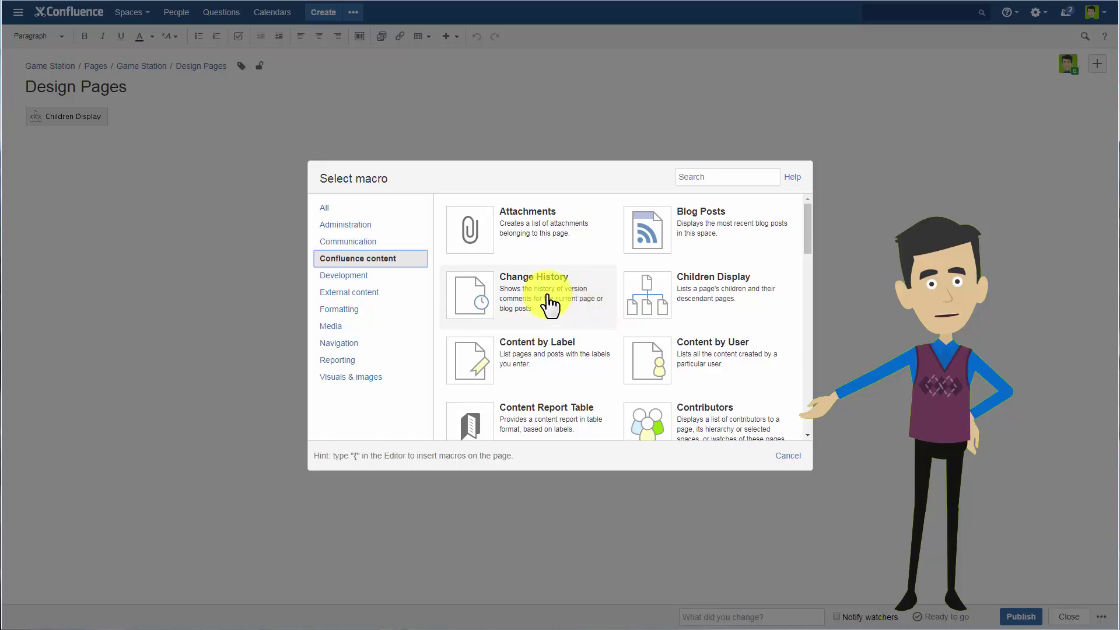
# Review the macros in the External content, Formatting, Media, Navigation, Reporting and Visuals & images categories
pyautogui.click(352, 293)
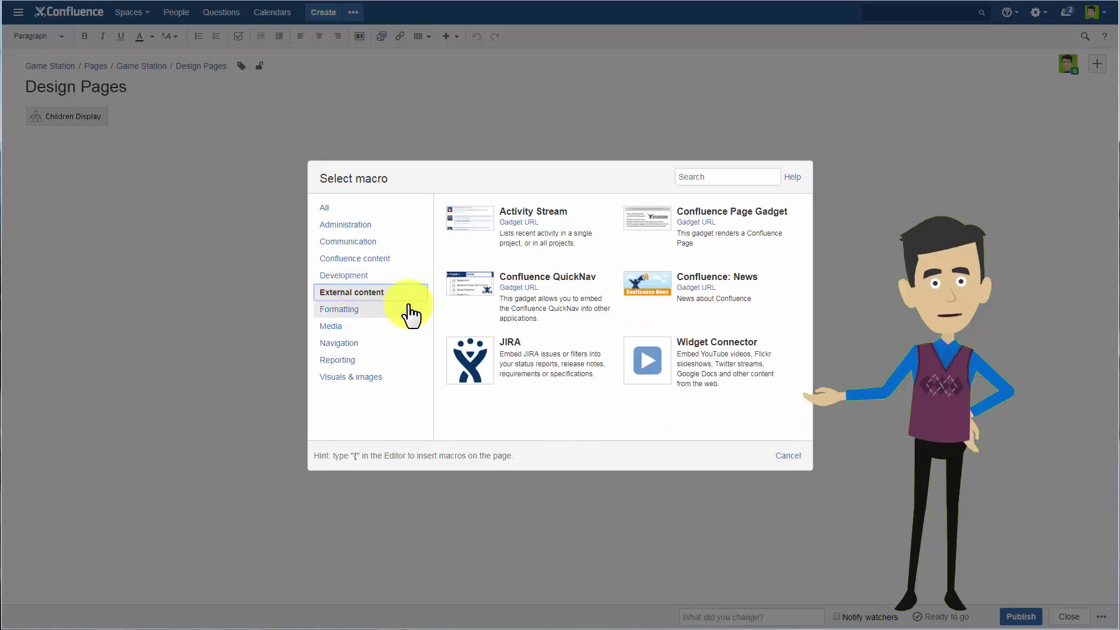
pyautogui.click(341, 310)
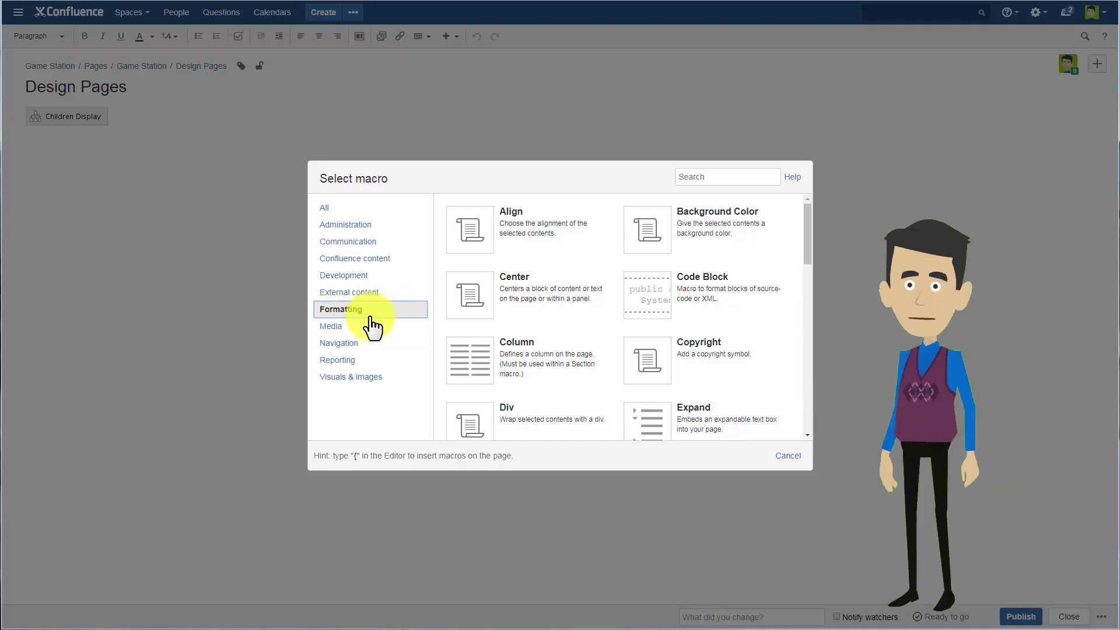
pyautogui.click(344, 327)
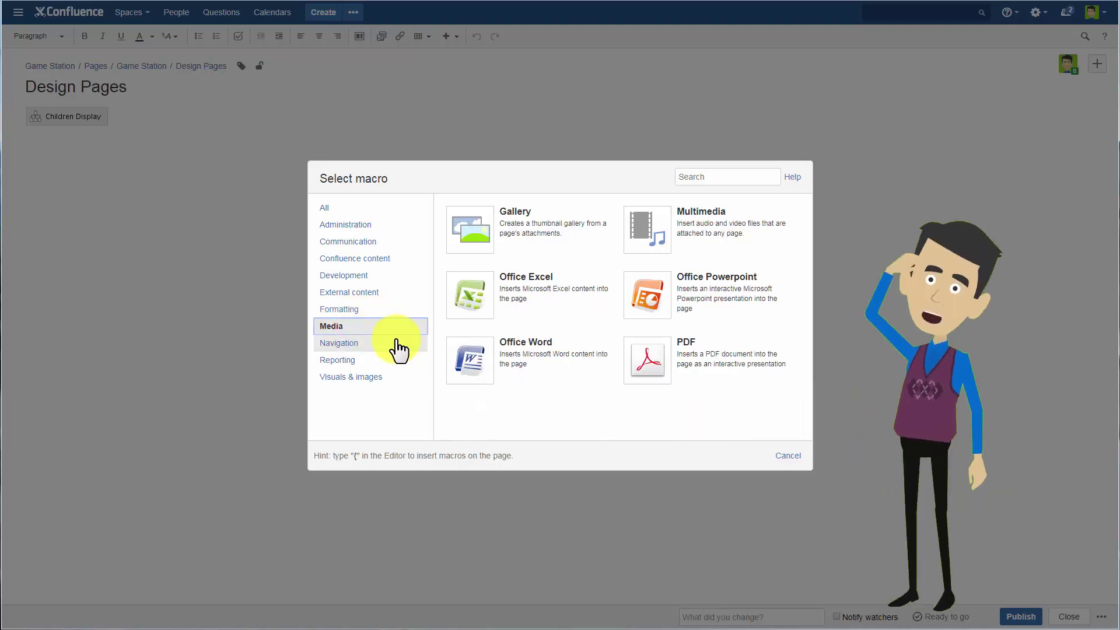
pyautogui.click(342, 349)
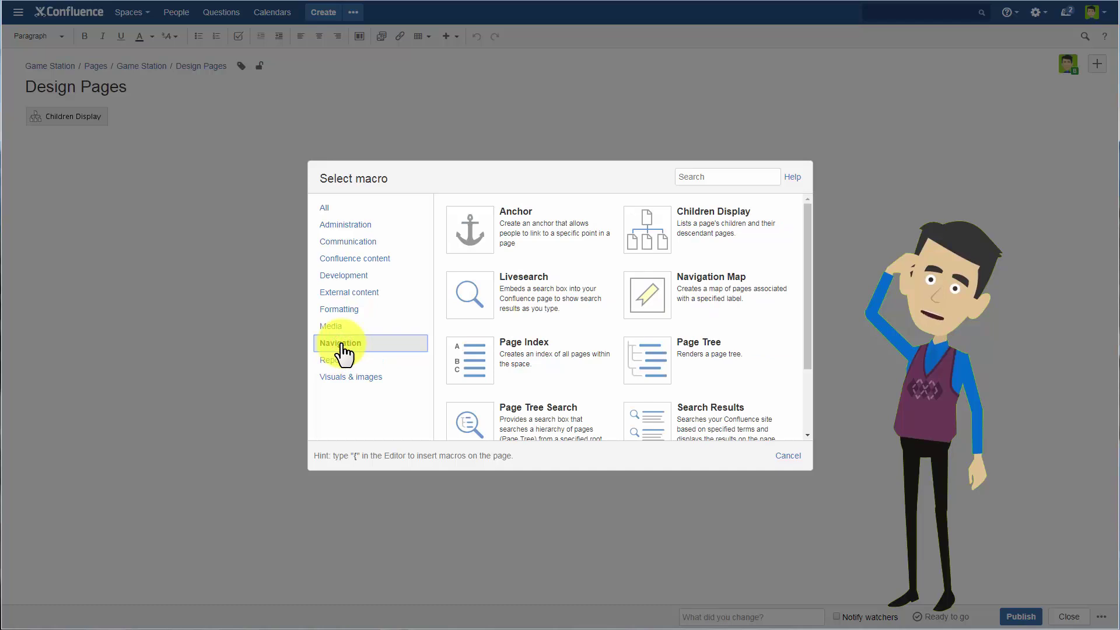
pyautogui.click(340, 358)
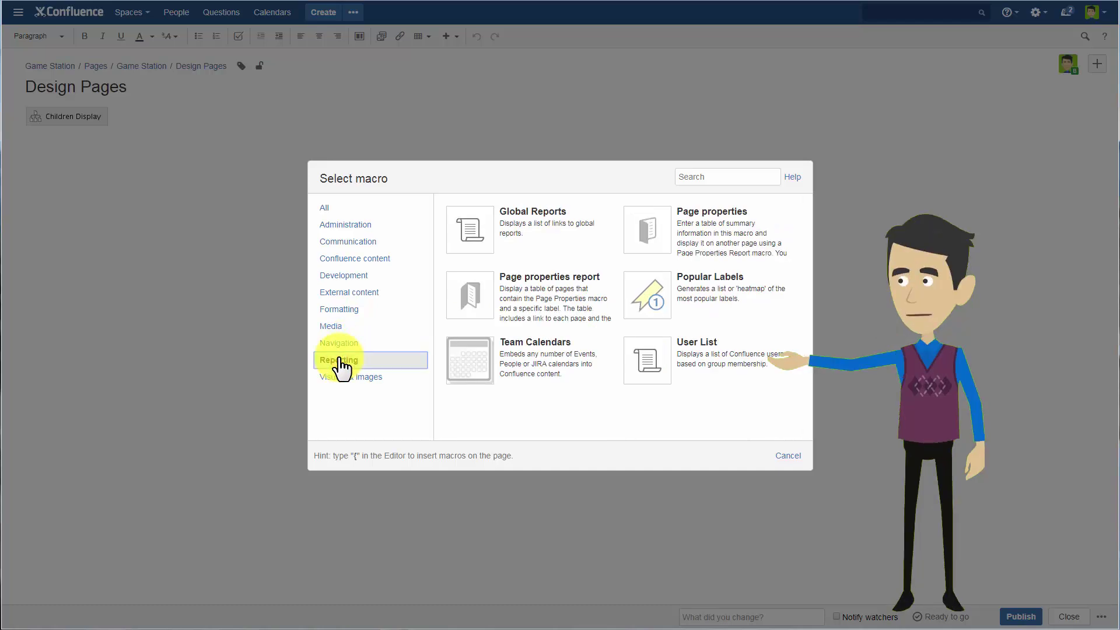
pyautogui.click(352, 378)
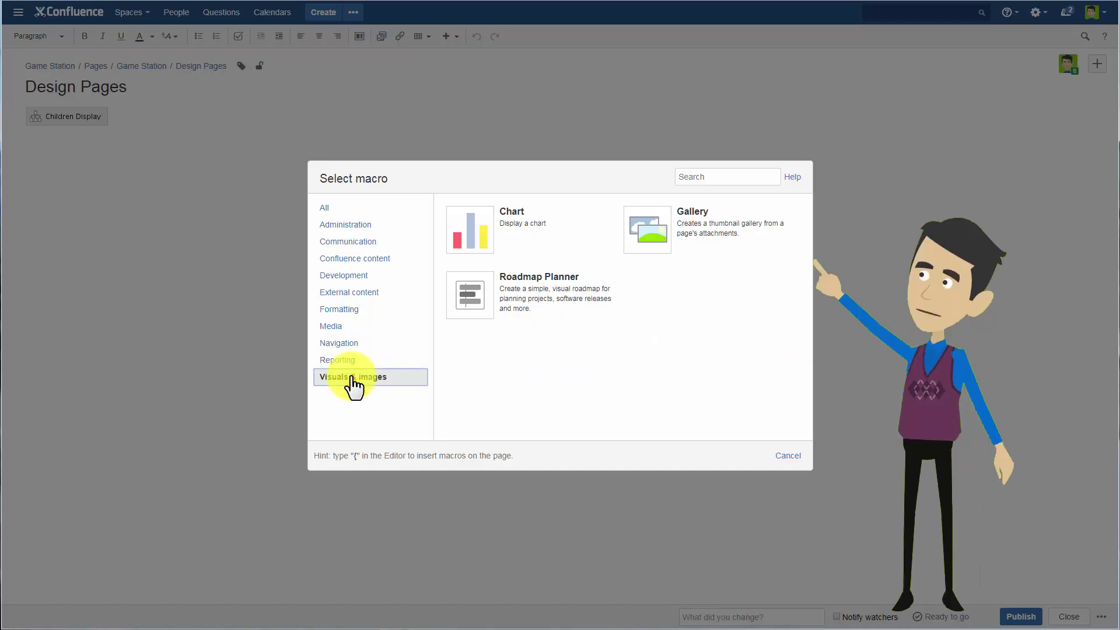
# Open the macro browser's help documentation and look through the list of bundled Confluence macros down to the Marketplace section
pyautogui.click(791, 178)
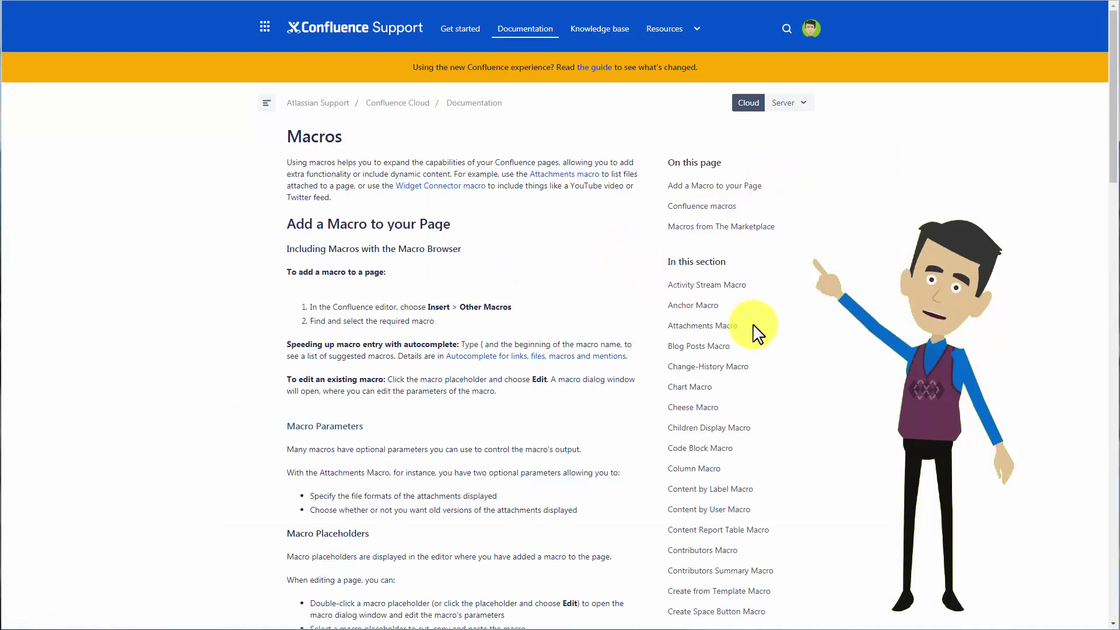
pyautogui.scroll(-6, 677, 323)
pyautogui.scroll(-7, 757, 332)
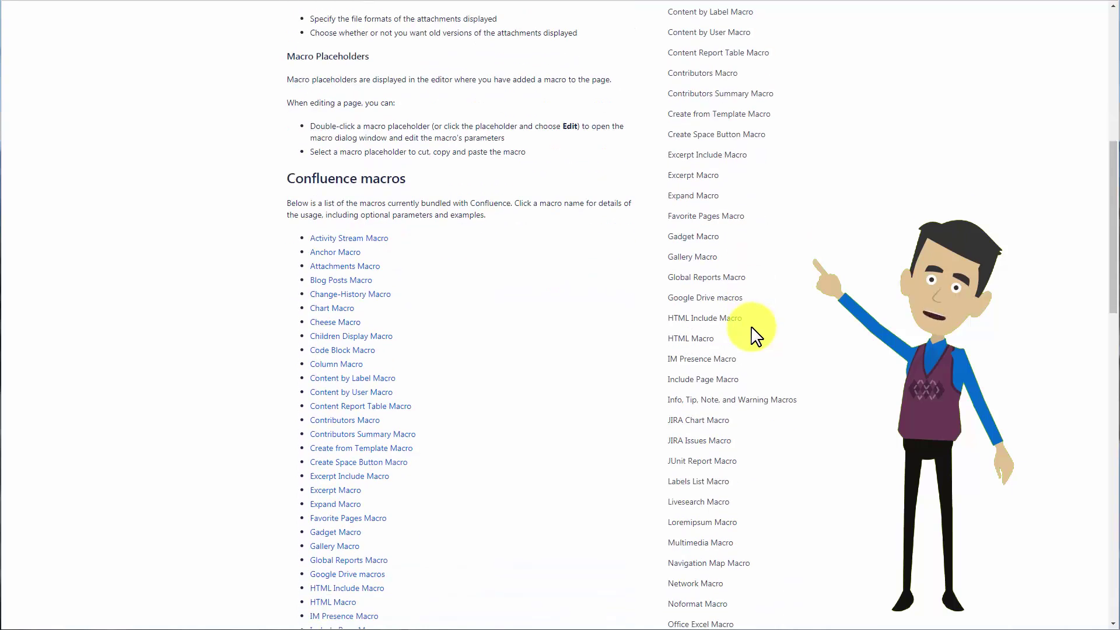
pyautogui.scroll(-7, 571, 367)
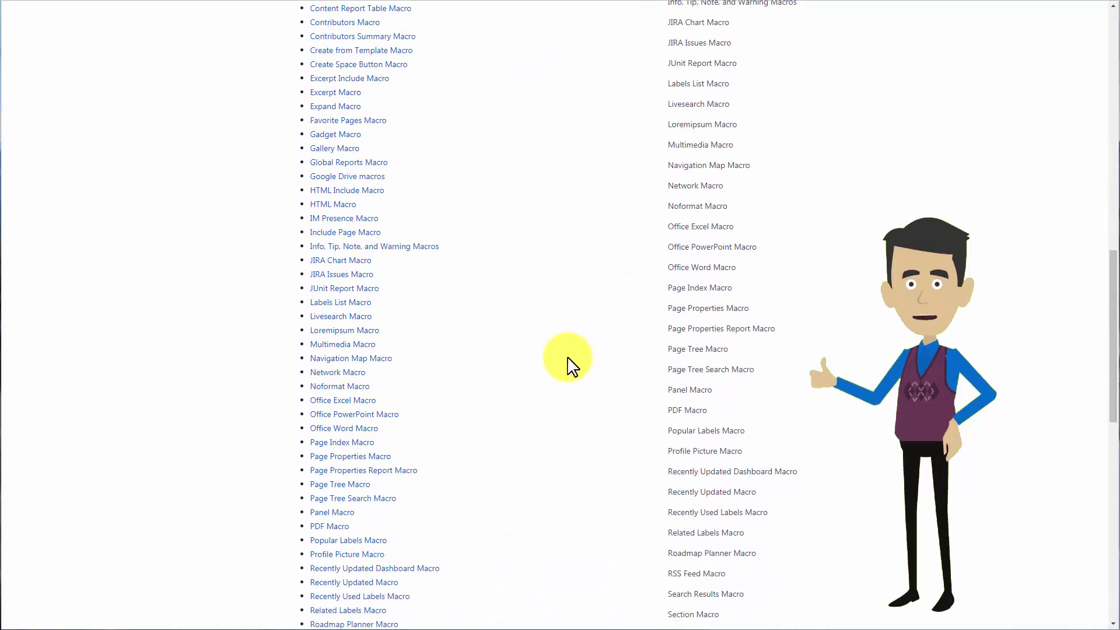
pyautogui.scroll(-4, 571, 367)
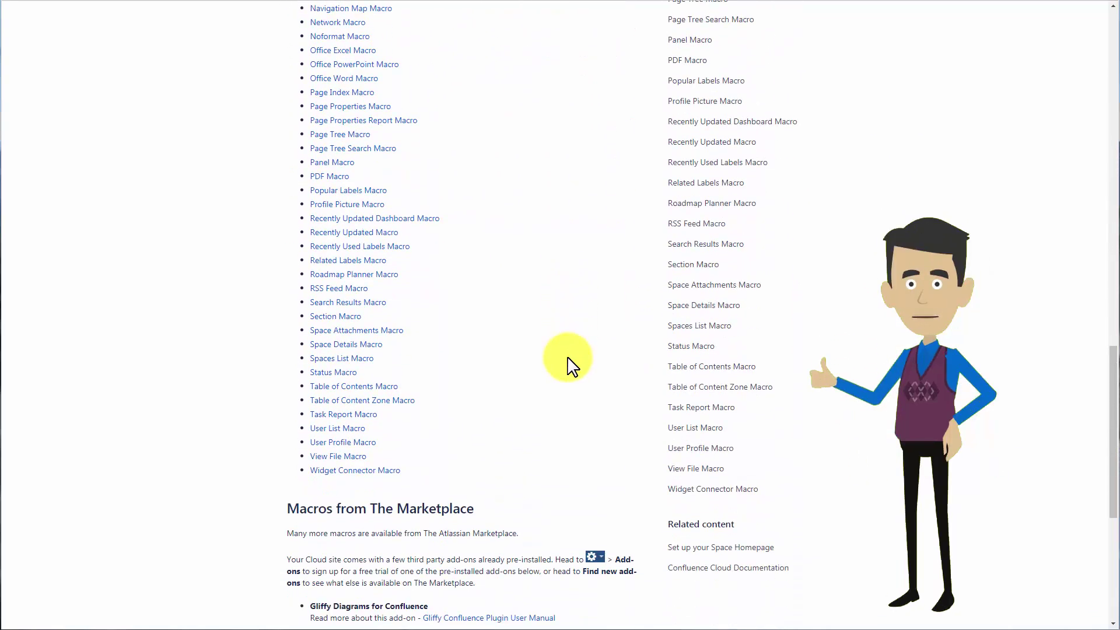